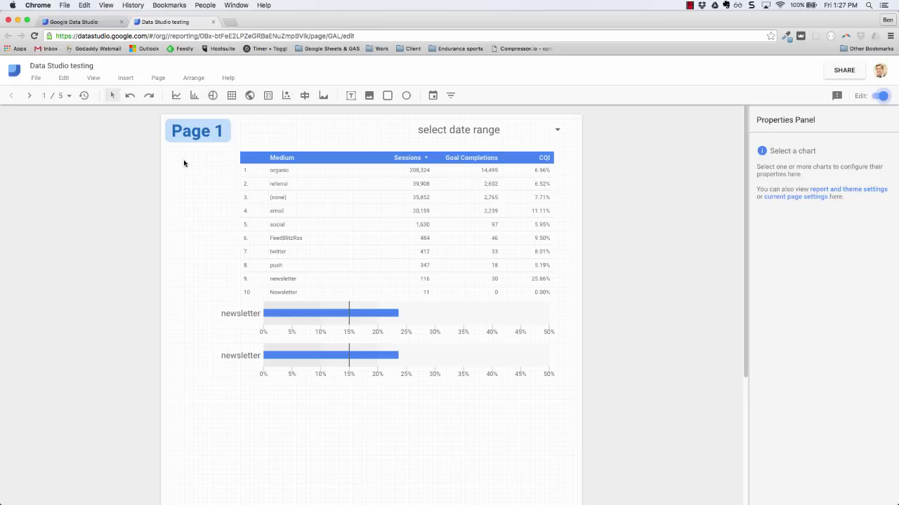
Step: Add a new blank page, Page 6, from the report's page list
left_click(158, 79)
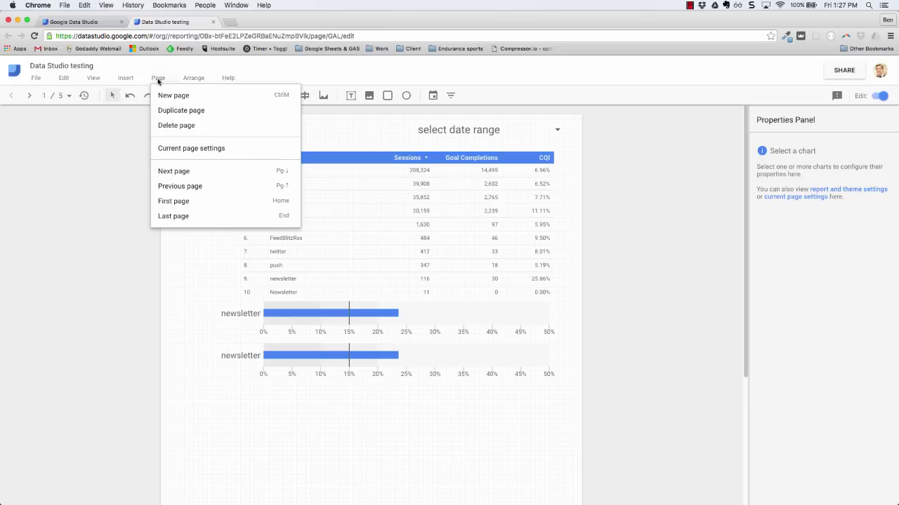
left_click(69, 97)
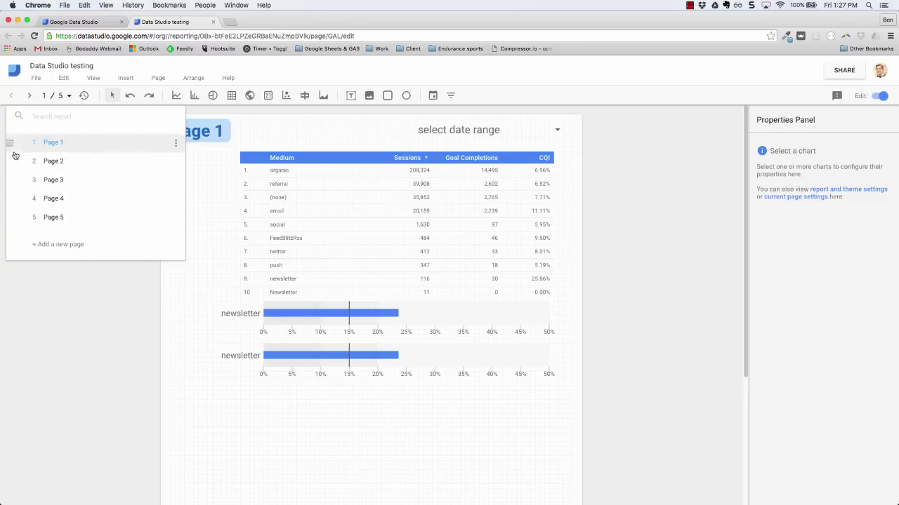
left_click(67, 244)
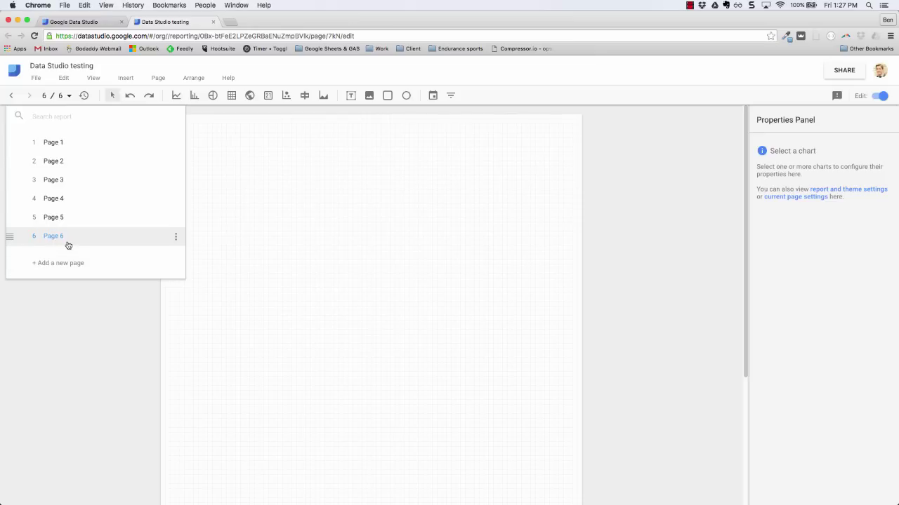
Step: Set Page 6's data source to TWL web data in page settings and begin adding a page filter
left_click(296, 199)
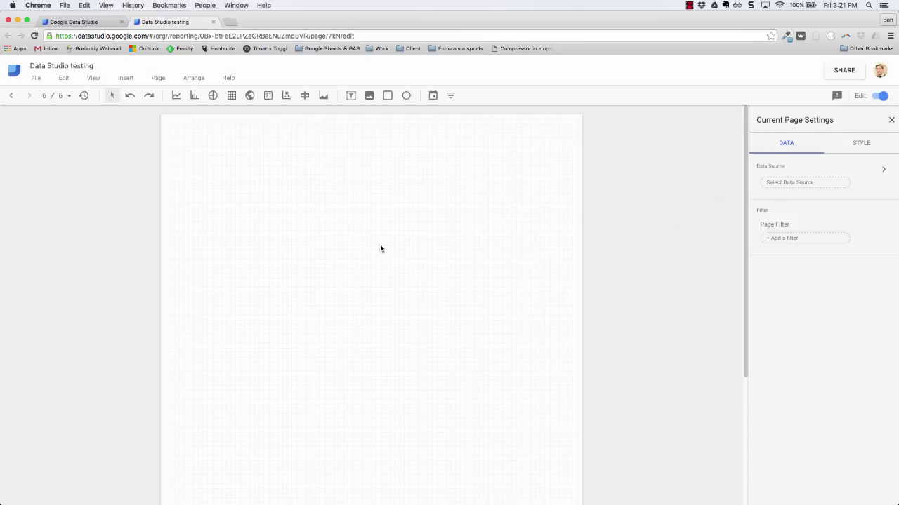
left_click(159, 78)
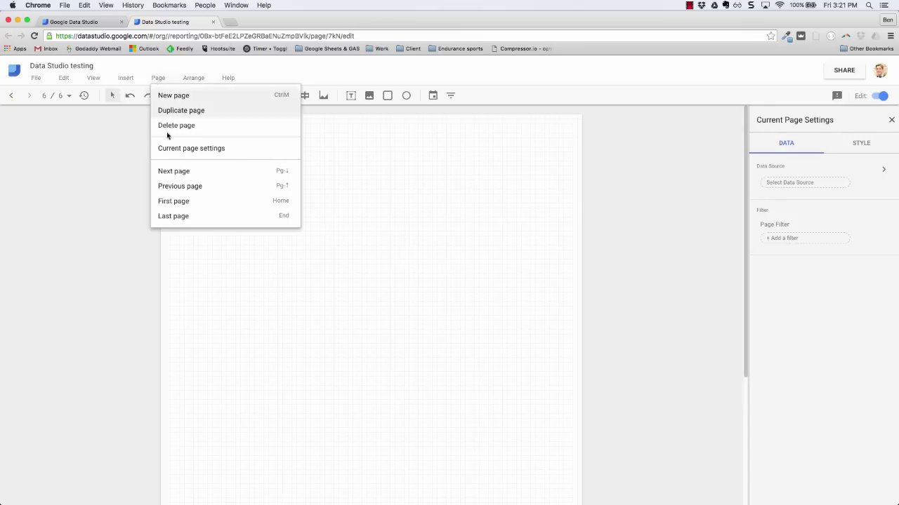
right_click(348, 184)
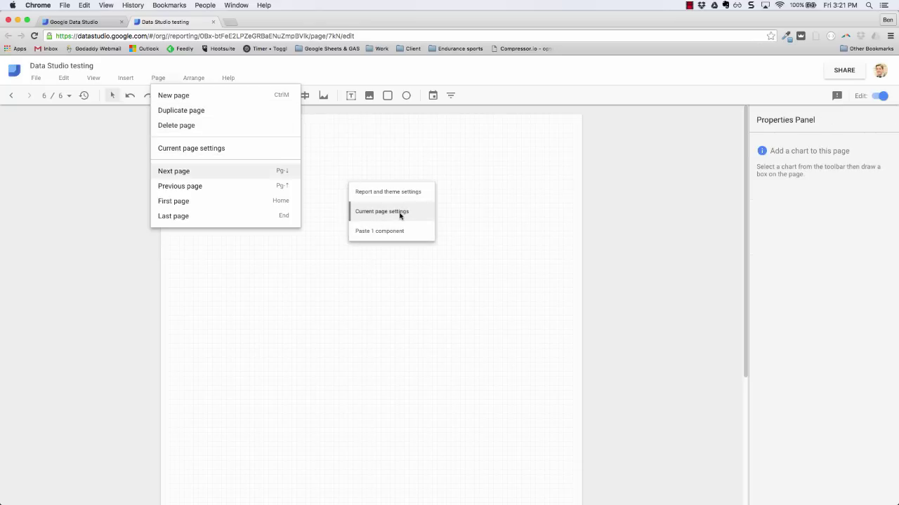
left_click(400, 214)
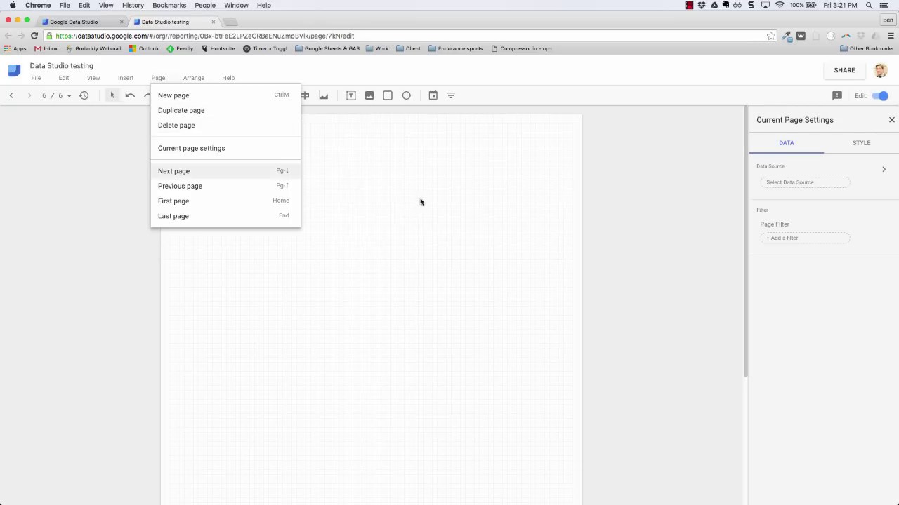
left_click(820, 183)
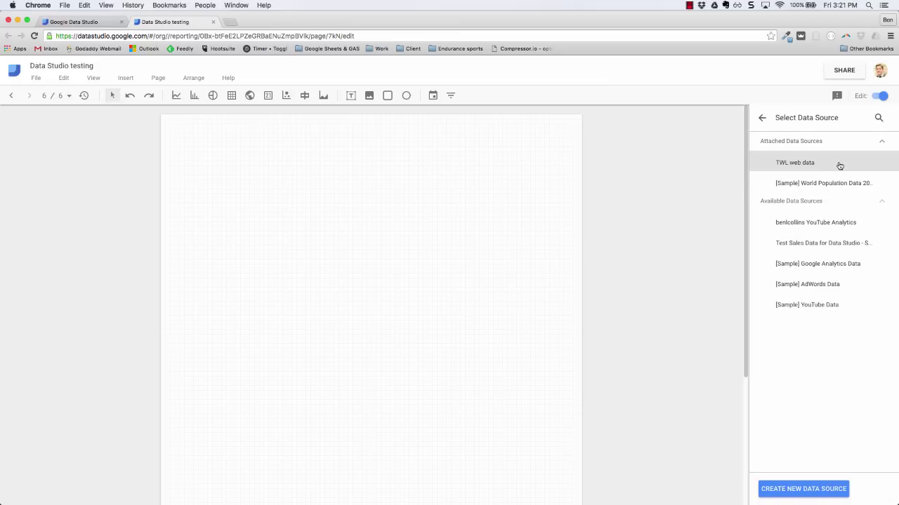
left_click(839, 164)
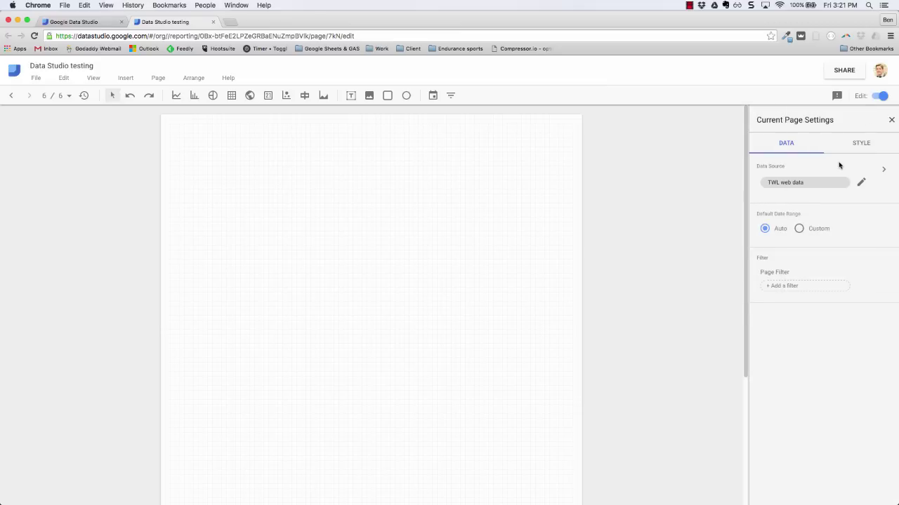
left_click(815, 287)
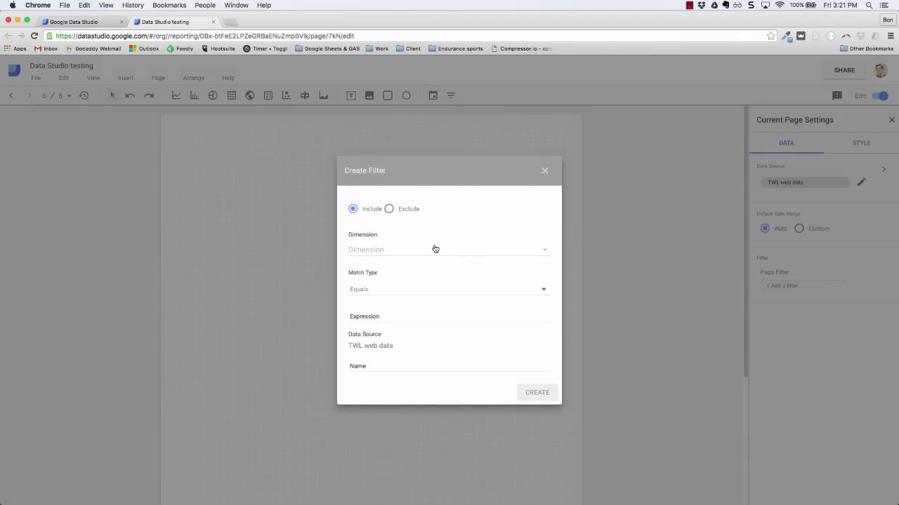
Step: Create a filter named 'Mobile Filter Page level' where Device Category equals 'mobile'
left_click(379, 252)
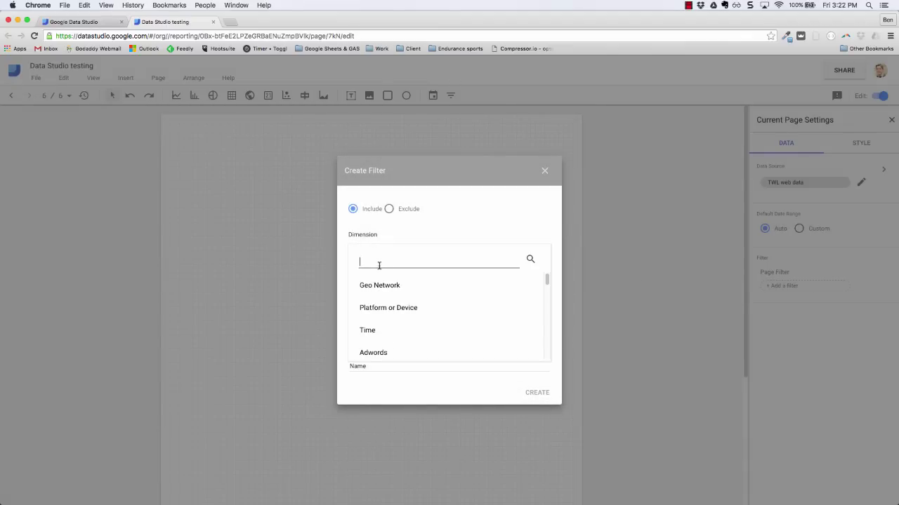
type("dev")
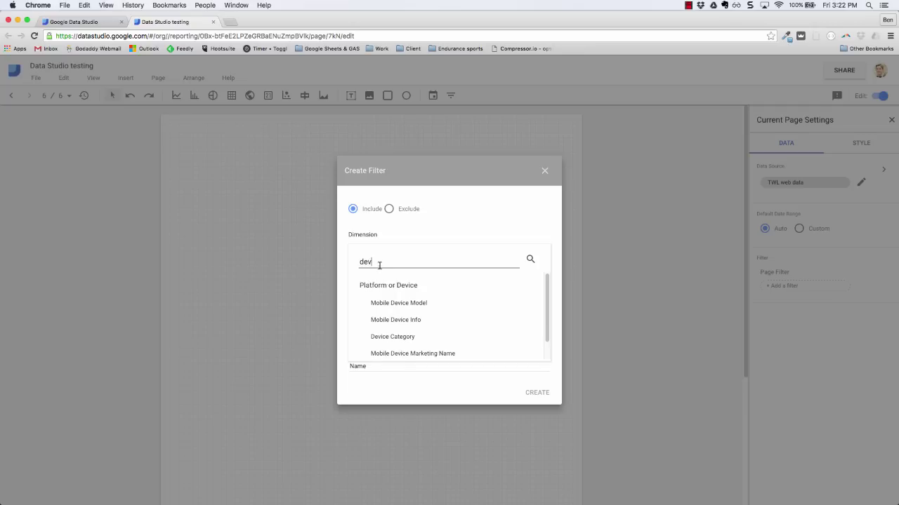
left_click(415, 337)
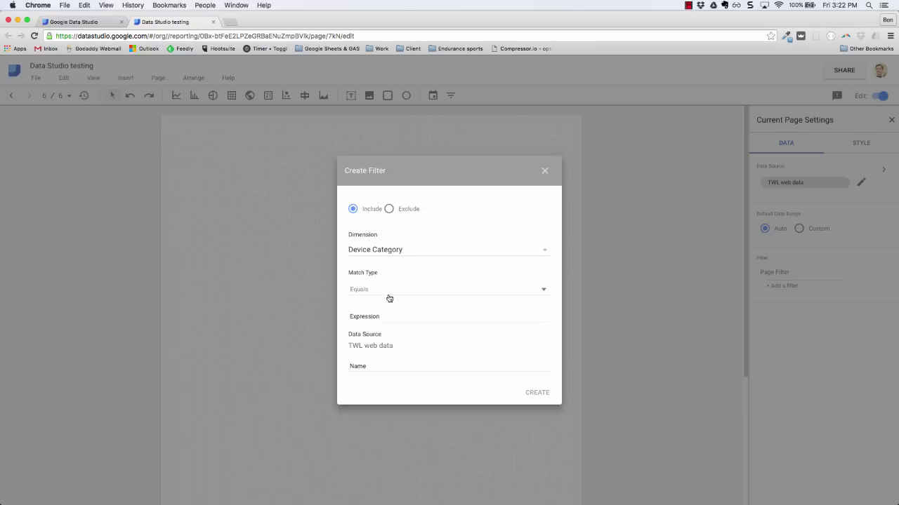
left_click(389, 317)
type("mobil")
key("BackSpace")
key("BackSpace")
key("BackSpace")
type("obile")
left_click(402, 367)
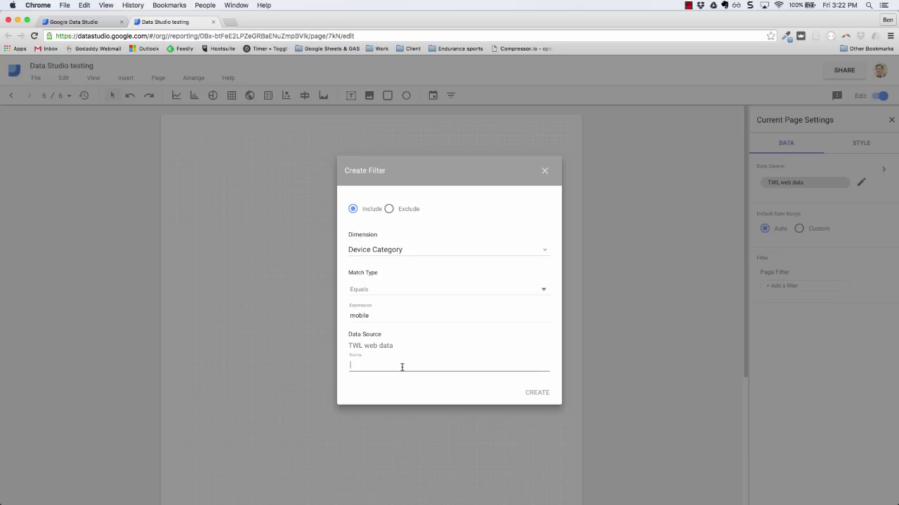
type("Mobliele Filter Page elev")
key("BackSpace")
key("BackSpace")
key("BackSpace")
key("BackSpace")
type("e level")
left_click(537, 392)
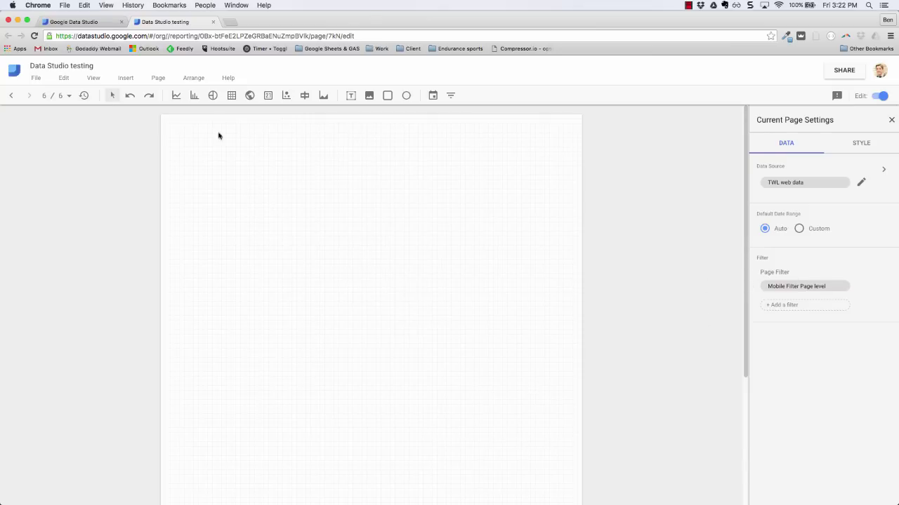
Step: Draw a table on the page and change its dimension from Medium to Device Category
left_click(231, 96)
left_click_drag(213, 172, 464, 292)
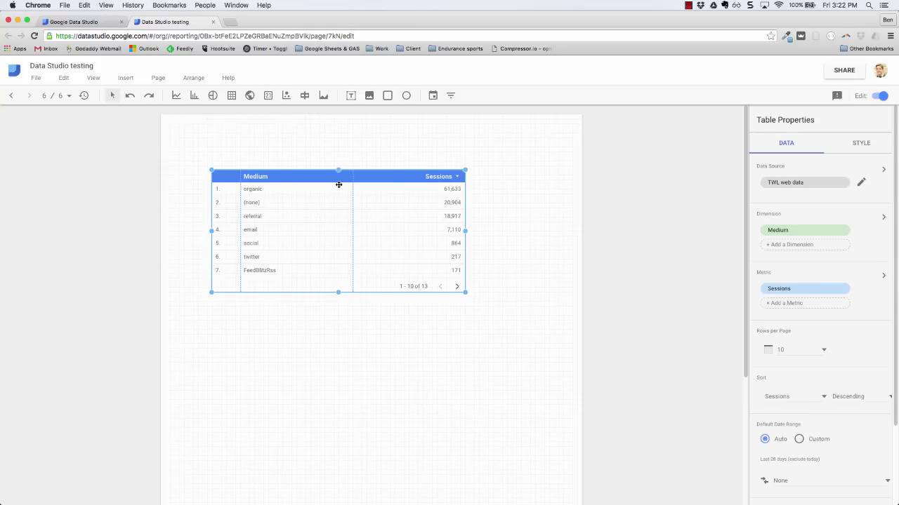
left_click(791, 230)
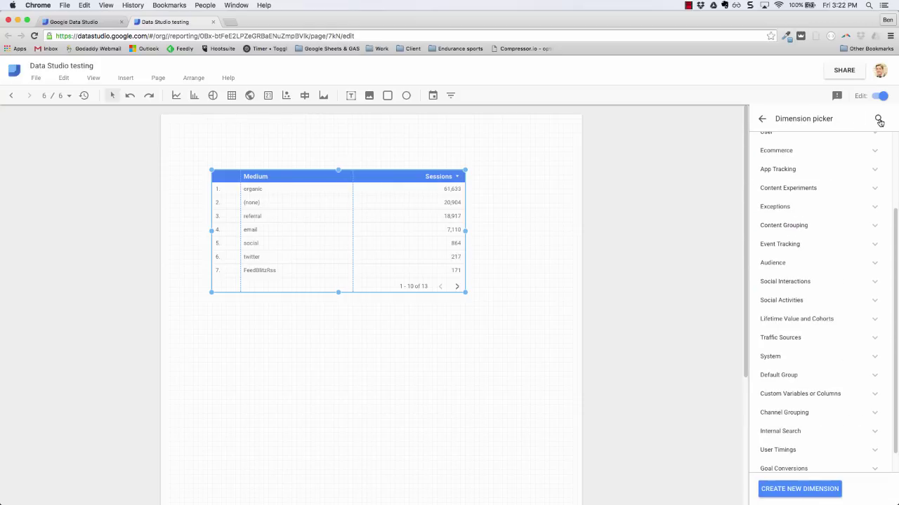
left_click(878, 120)
type("dev")
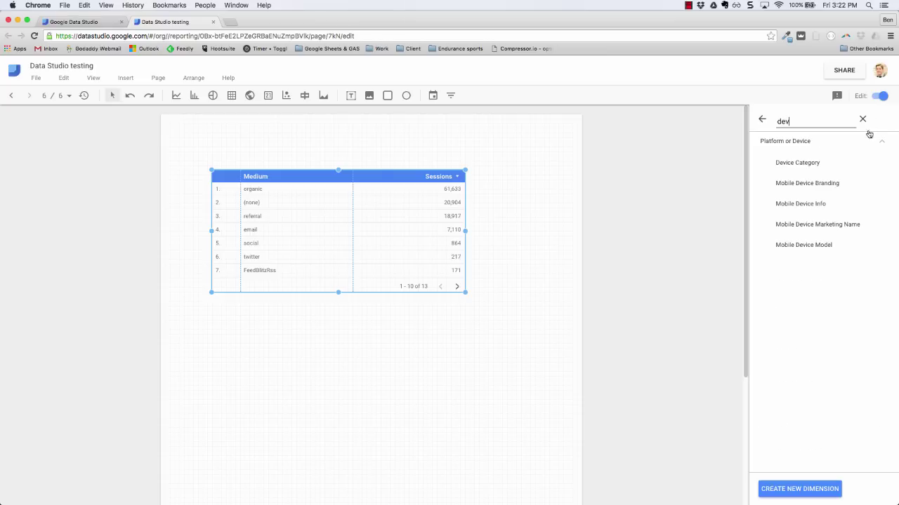
left_click(841, 169)
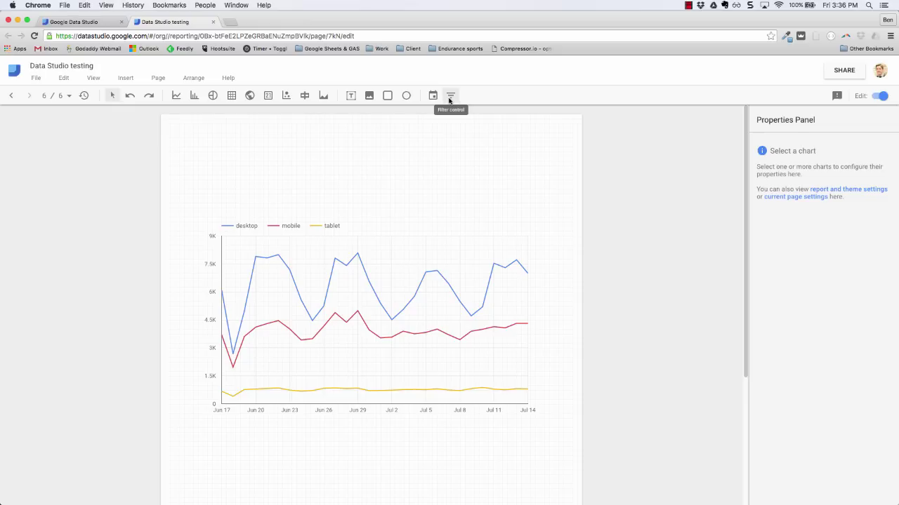
Step: Place a date range selector above the chart and a filter control at the top right
left_click(432, 96)
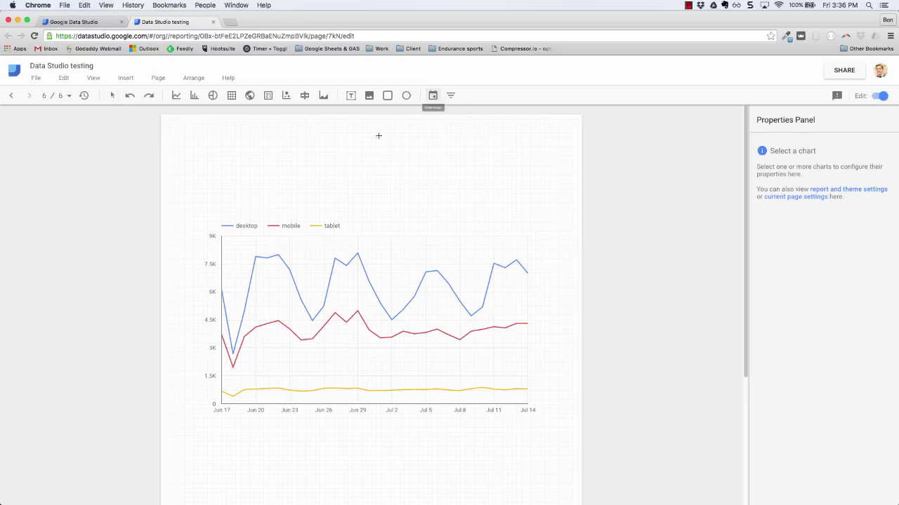
left_click_drag(234, 139, 389, 170)
left_click(450, 97)
left_click_drag(438, 149, 540, 221)
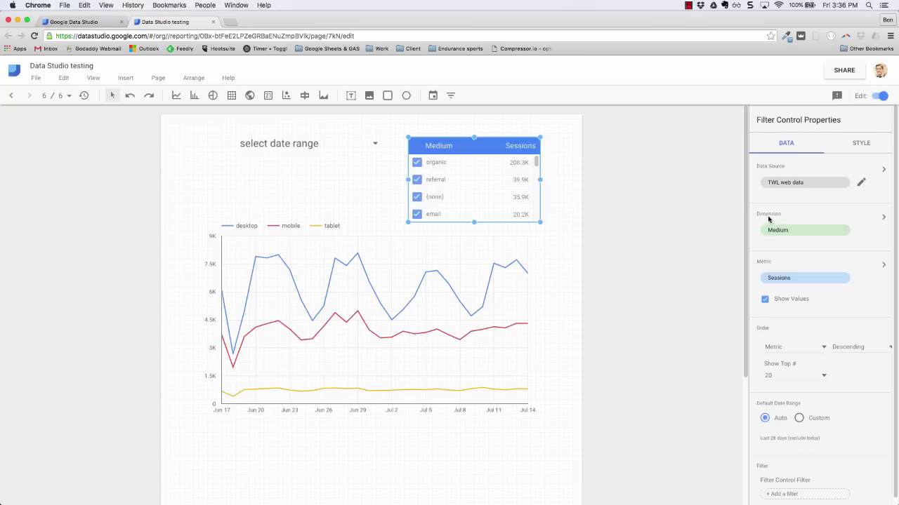
Step: Set the filter control to Device Category, hide its session values, and shorten its box
left_click(794, 232)
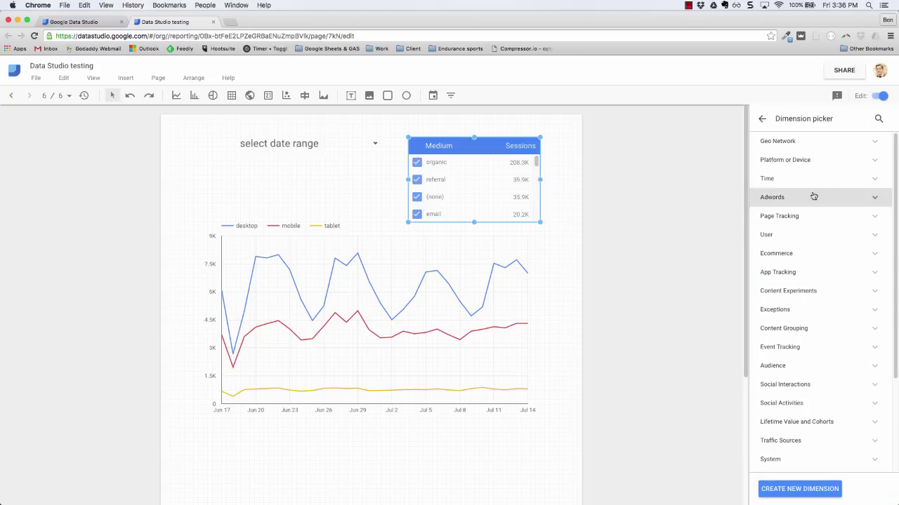
left_click(837, 166)
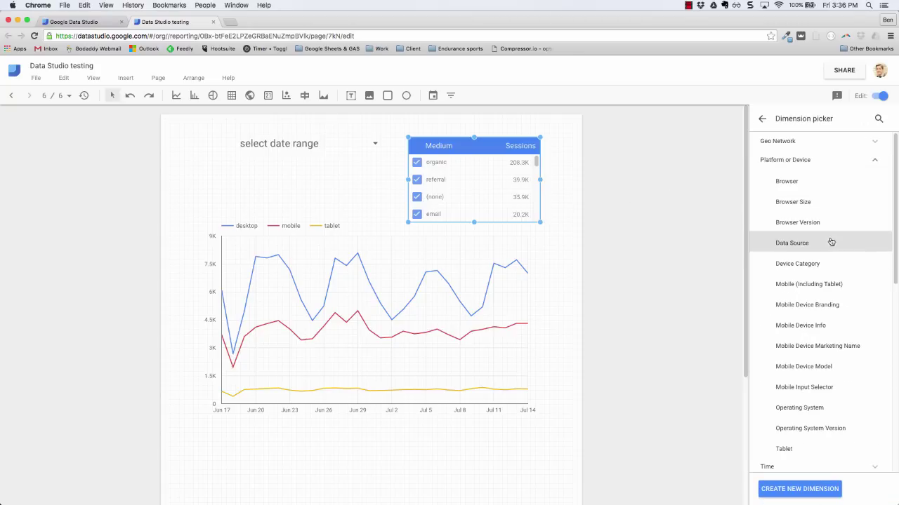
left_click(829, 264)
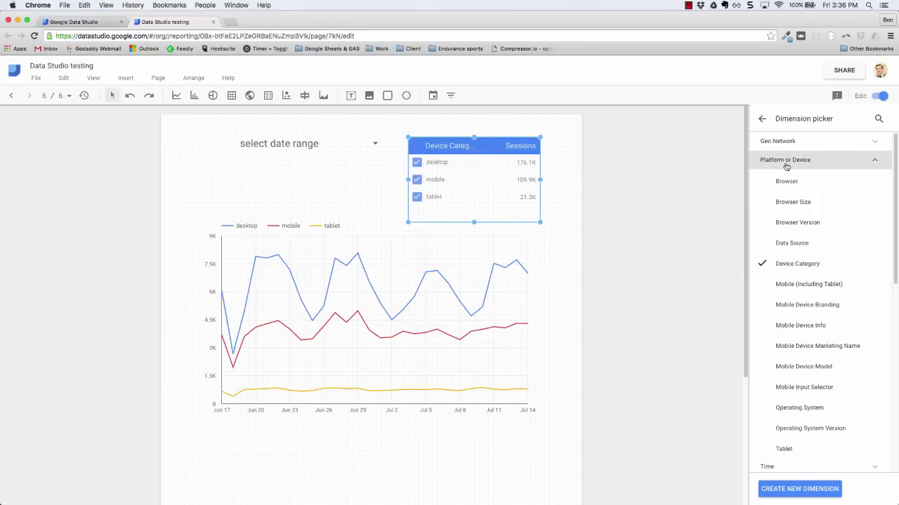
left_click(760, 120)
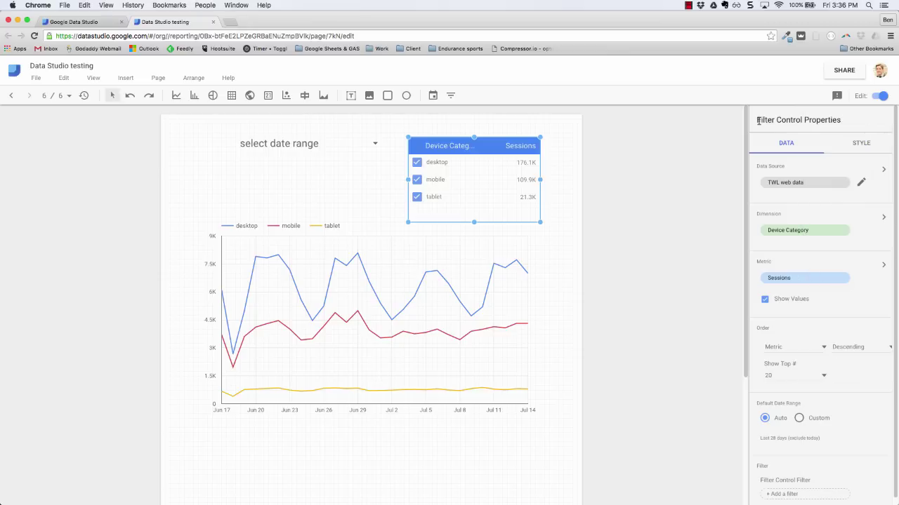
left_click(766, 300)
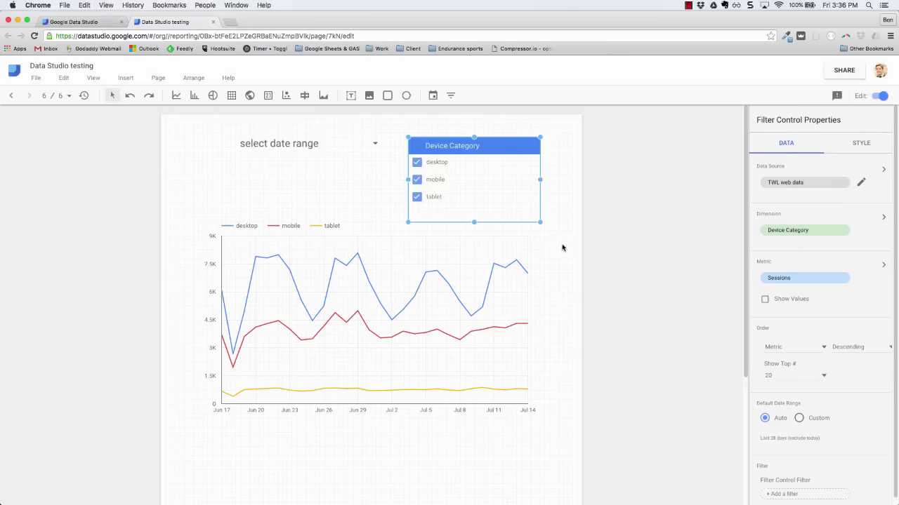
left_click_drag(474, 222, 474, 212)
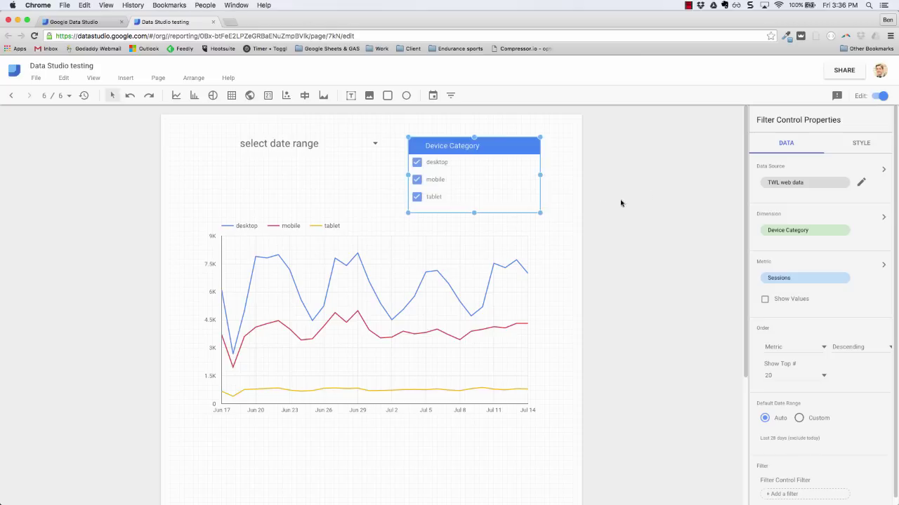
Step: Preview the report with Last 7 days, then Last quarter (Apr 01 – Jun 30, 2016)
left_click(879, 96)
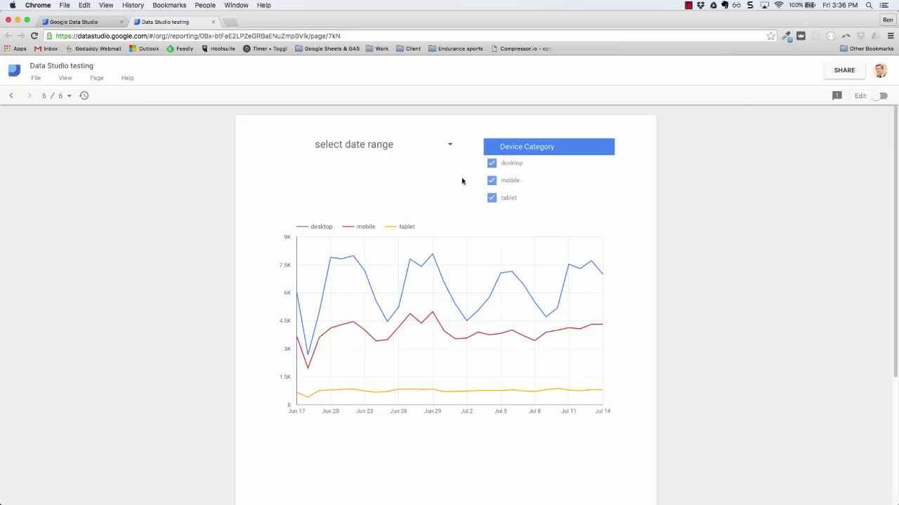
left_click(451, 147)
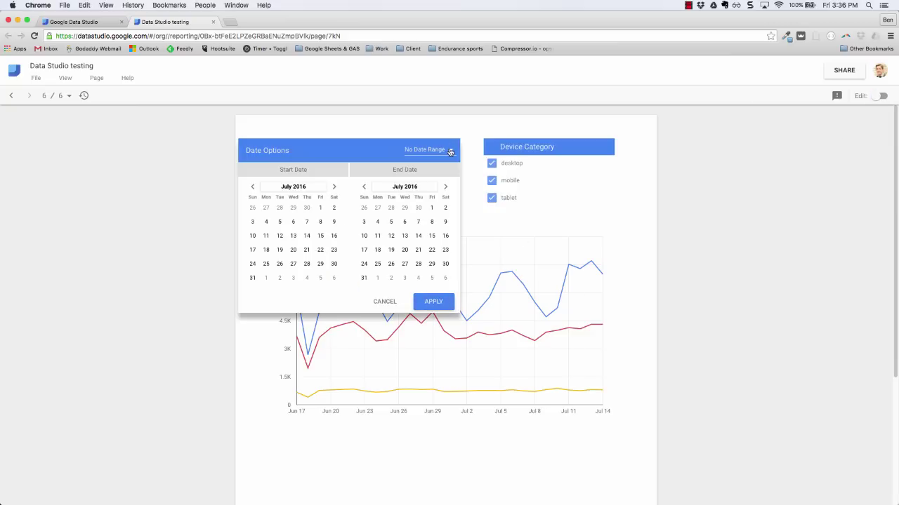
left_click(450, 151)
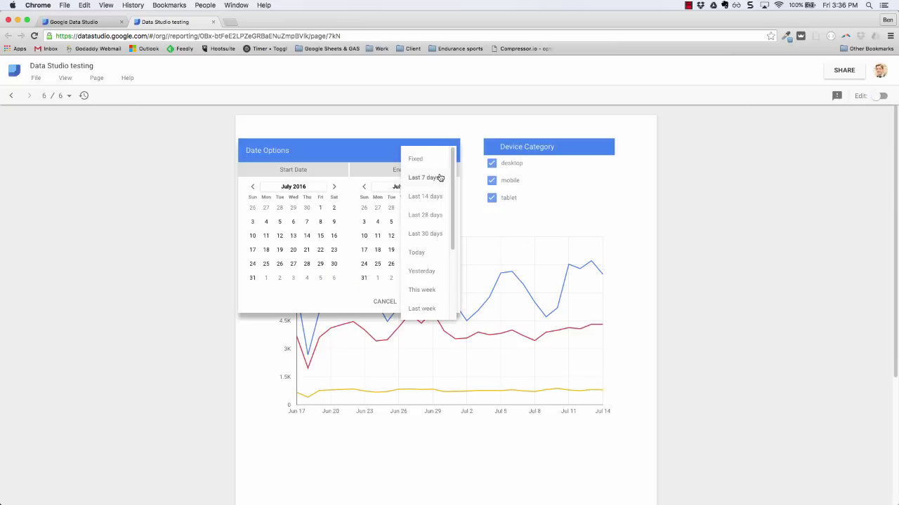
left_click(429, 177)
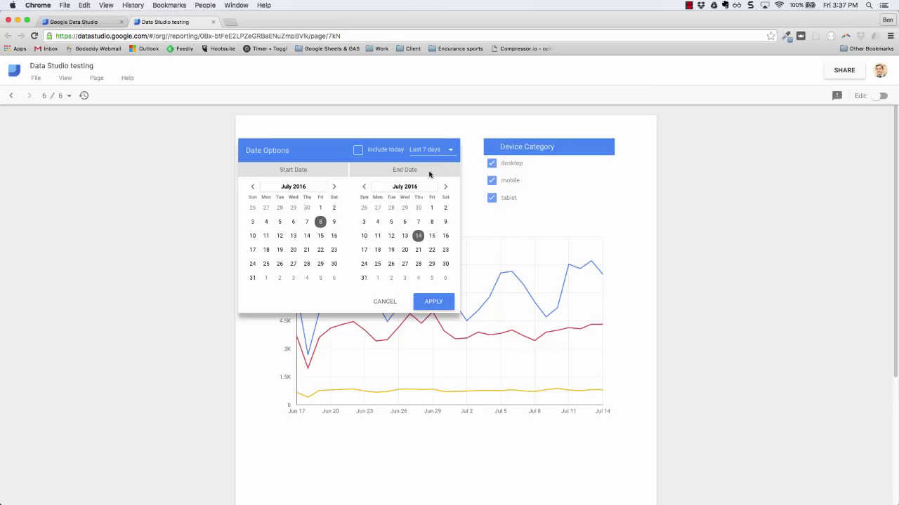
left_click(433, 301)
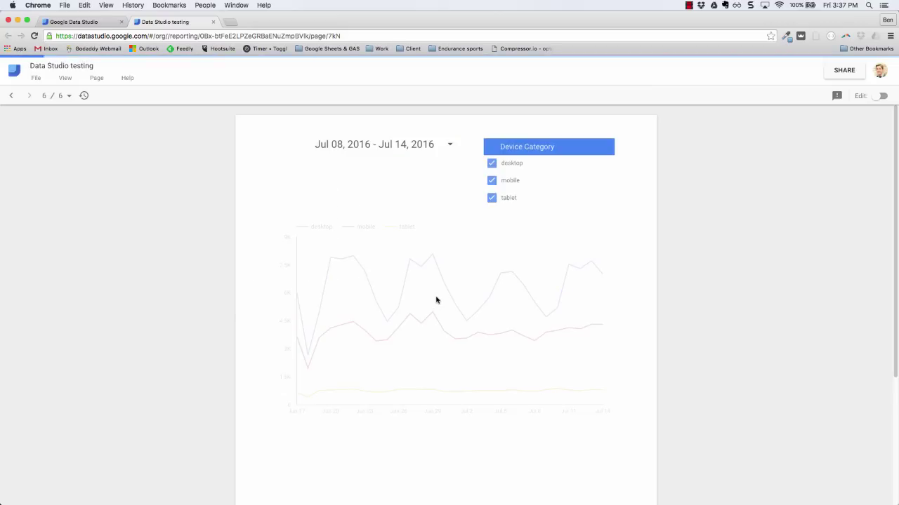
mouse_move(547, 321)
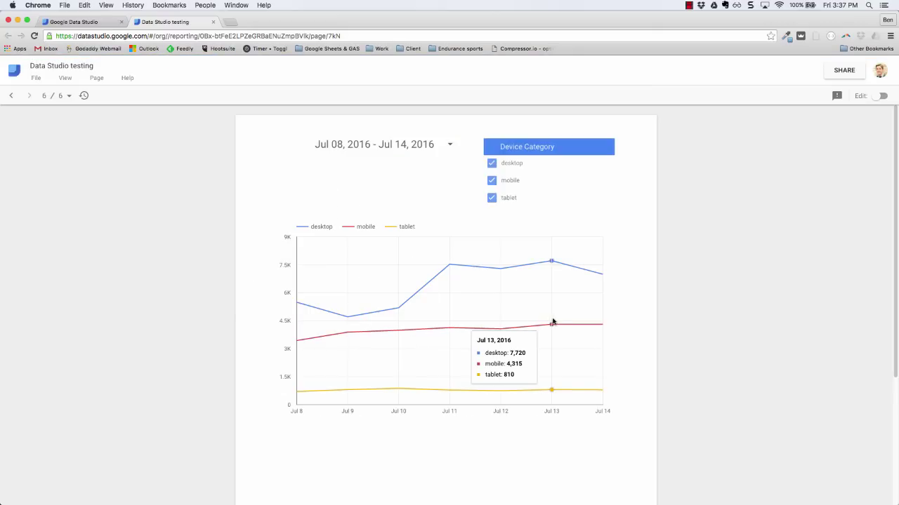
left_click(452, 145)
left_click(453, 151)
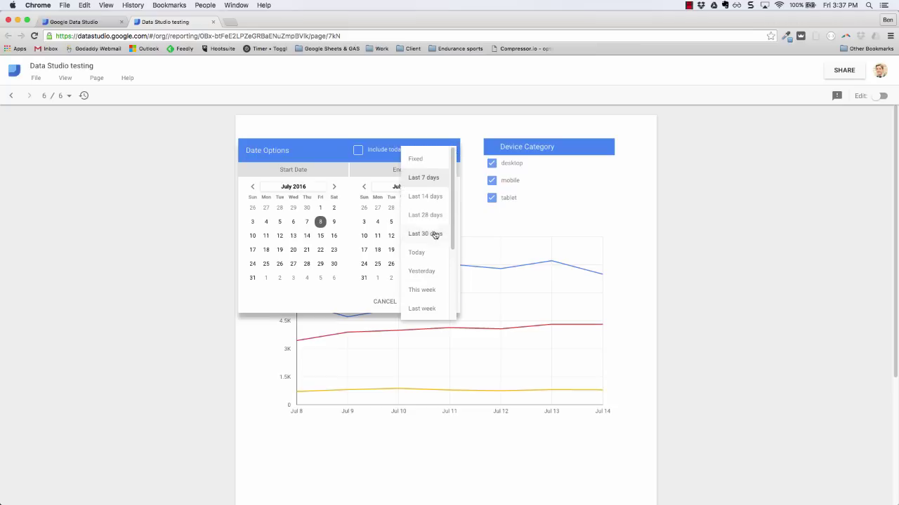
scroll(433, 235, "down", 3)
left_click(430, 271)
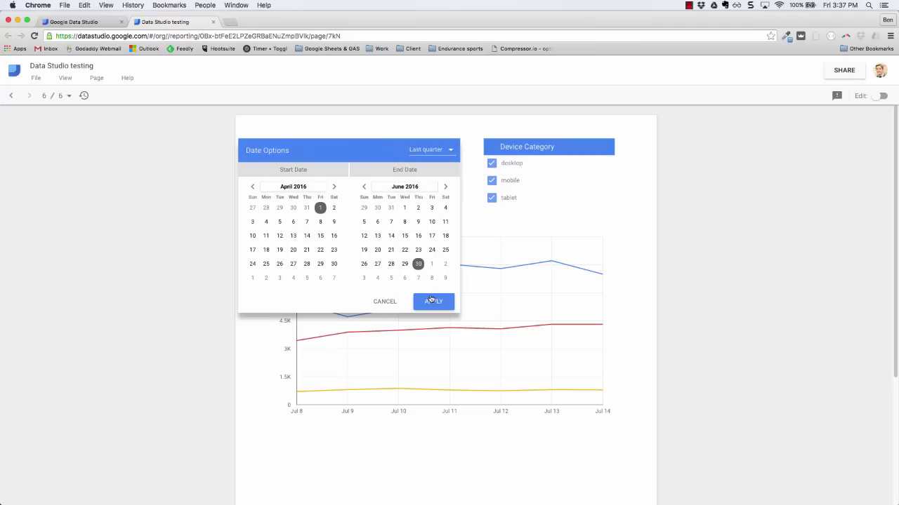
left_click(433, 301)
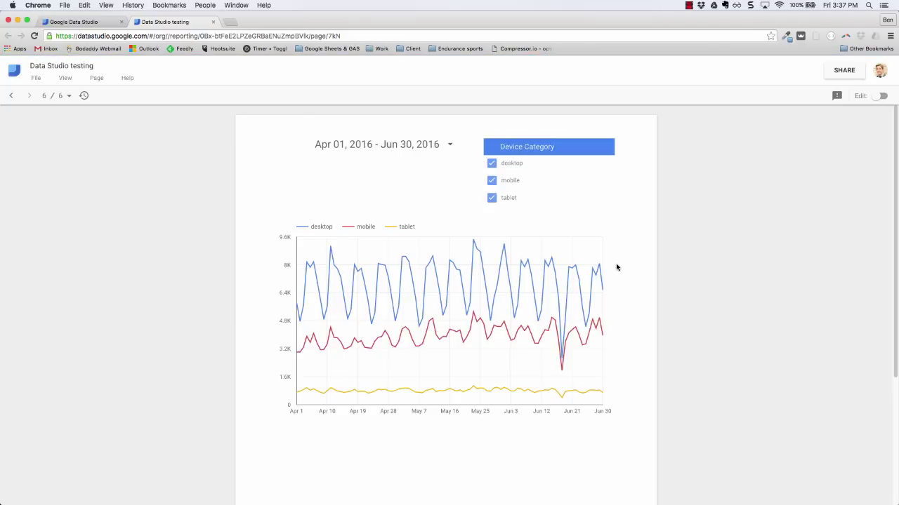
Step: Use the device filter to drop mobile, then show only desktop, then only tablet
left_click(494, 181)
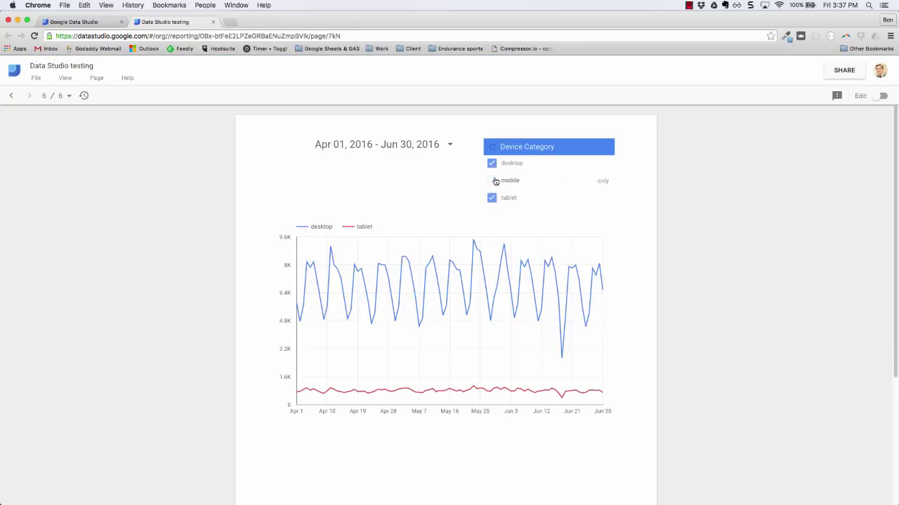
left_click(601, 163)
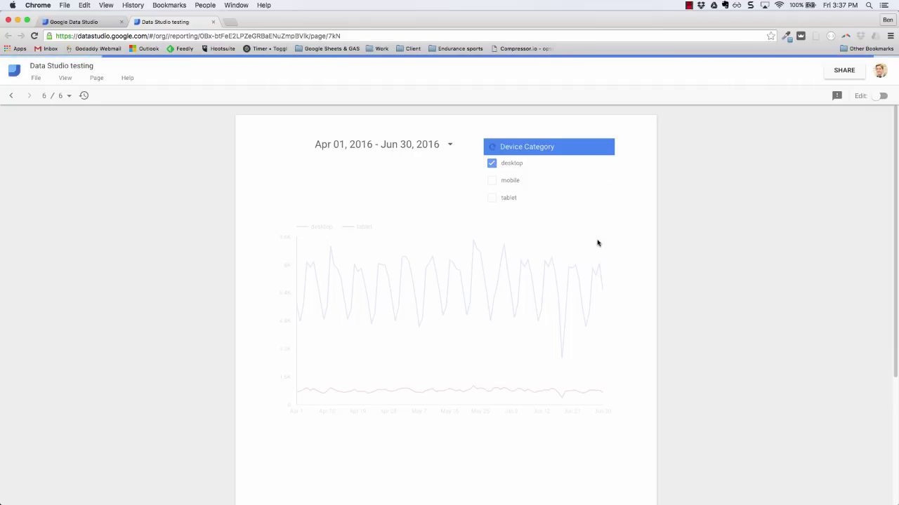
left_click(602, 199)
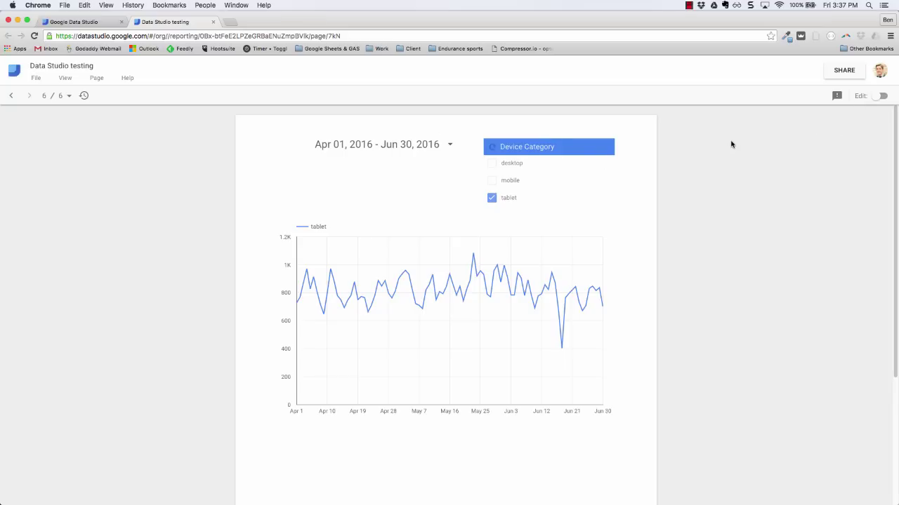
Step: Back in edit mode, make the Device Category filter expandable and shrink it to one row
left_click(879, 97)
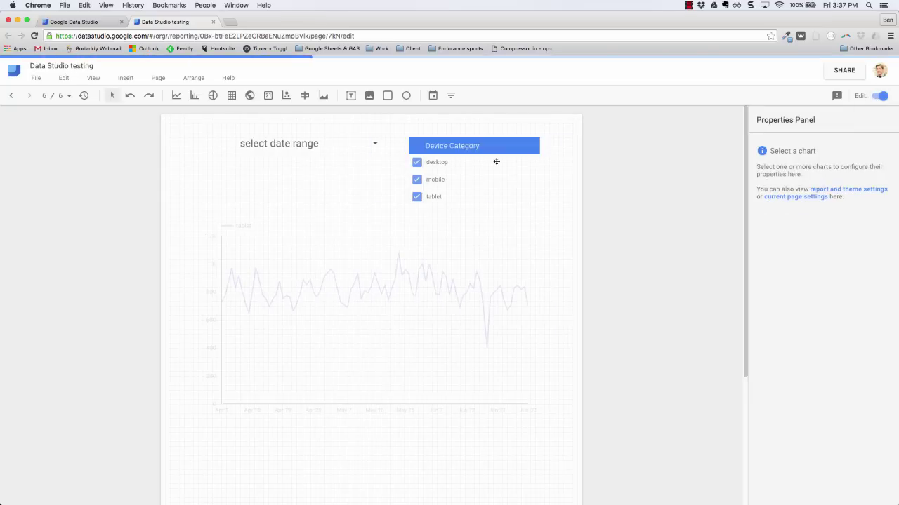
left_click(498, 157)
left_click(874, 144)
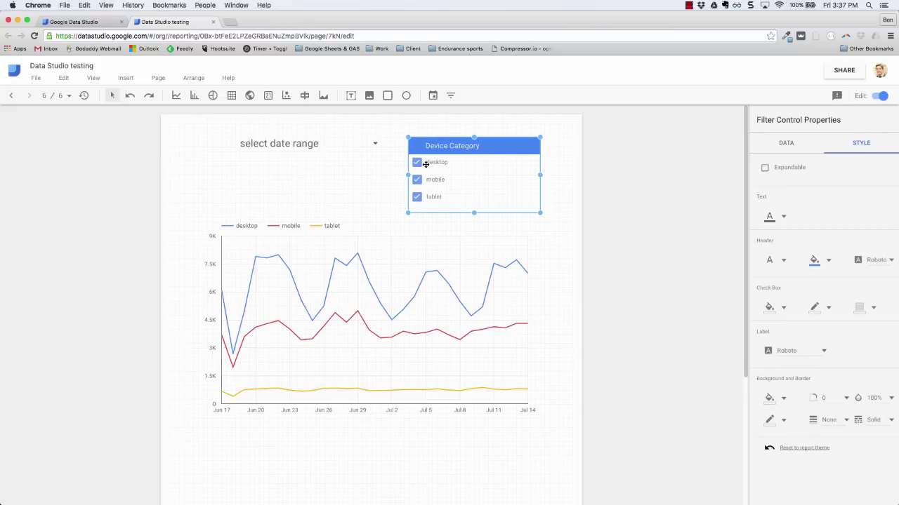
mouse_move(425, 164)
left_mouse_down()
mouse_move(430, 197)
mouse_move(431, 148)
left_mouse_up()
left_click(782, 169)
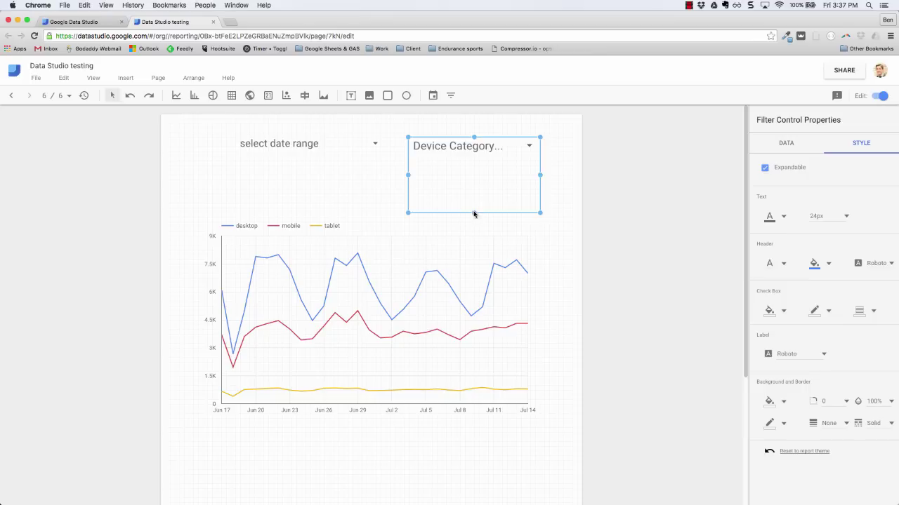
left_click_drag(474, 215, 476, 167)
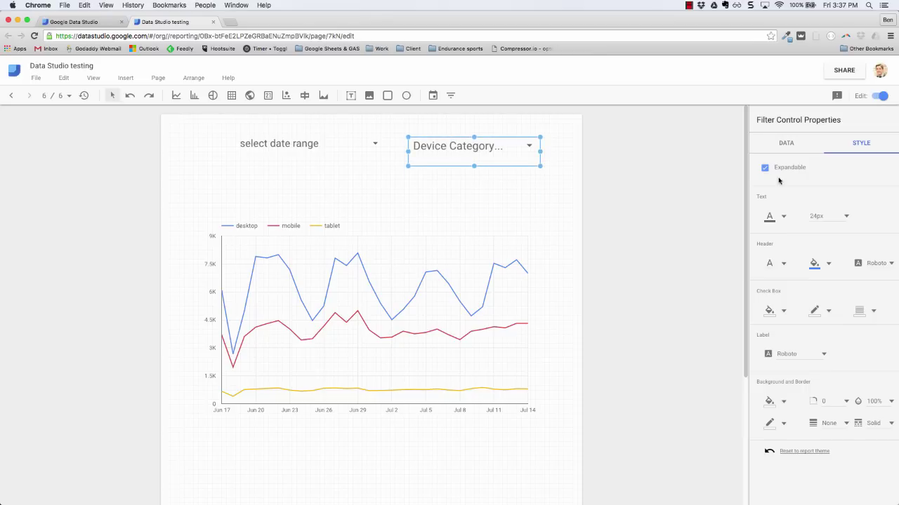
Step: Preview the report and open and close the Device Category dropdown to test it
left_click(881, 97)
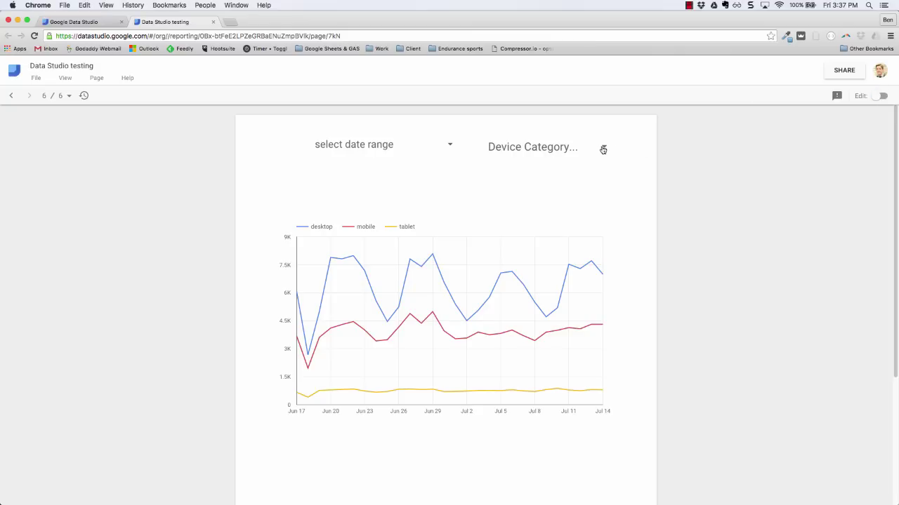
left_click(603, 150)
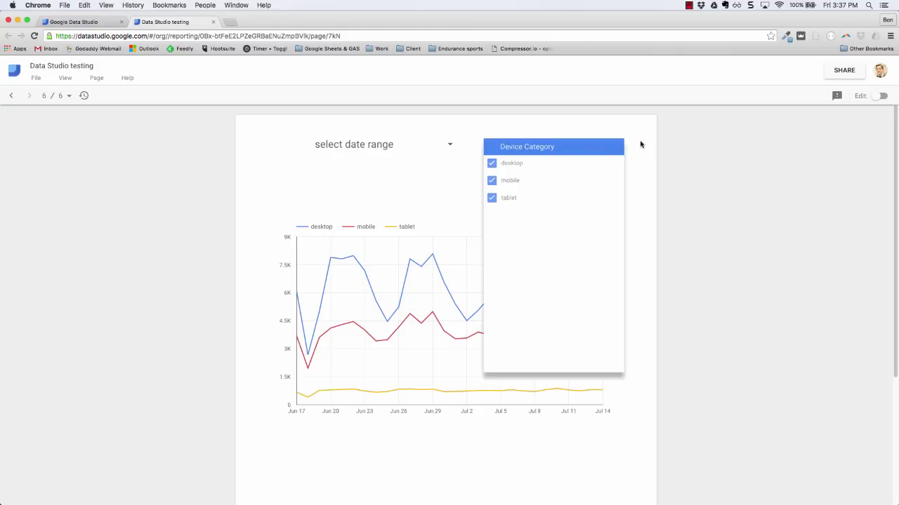
left_click(621, 148)
left_click(604, 148)
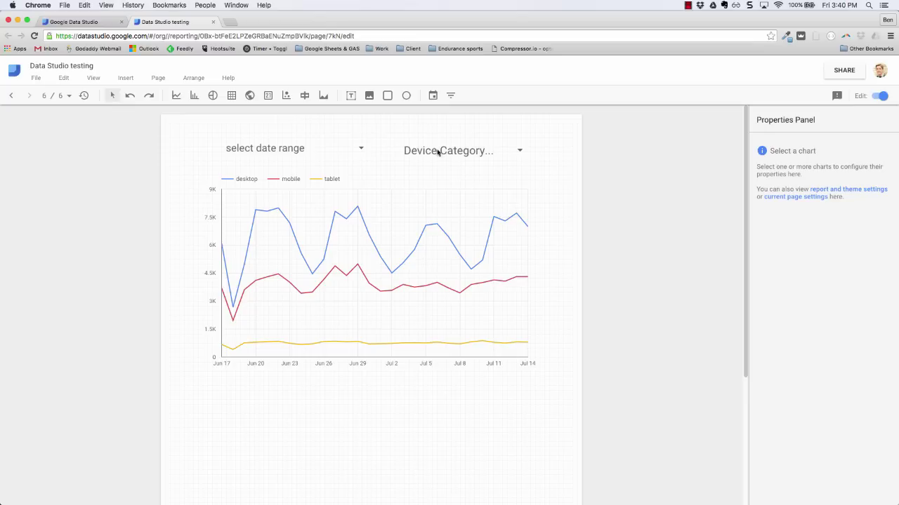
Step: Draw a thin rectangle across the top of the page and fill it green
left_click(387, 97)
left_click_drag(162, 114, 581, 120)
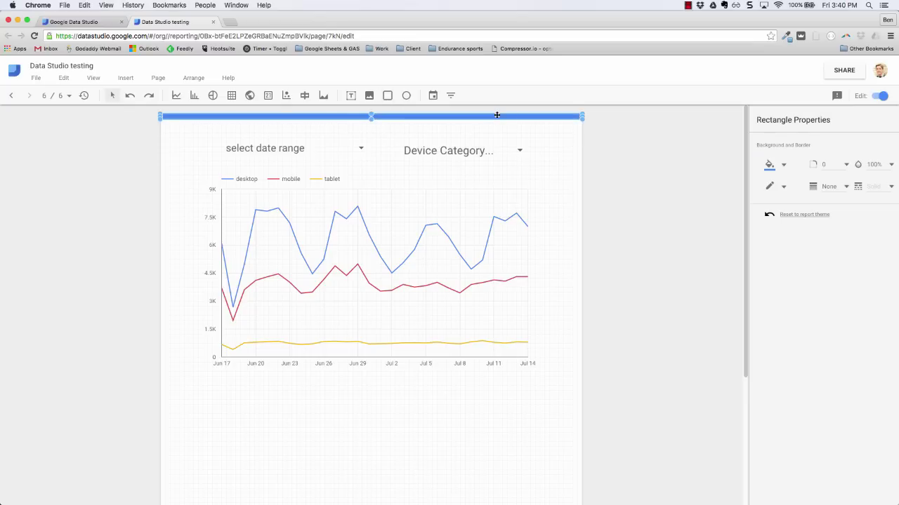
left_click(769, 166)
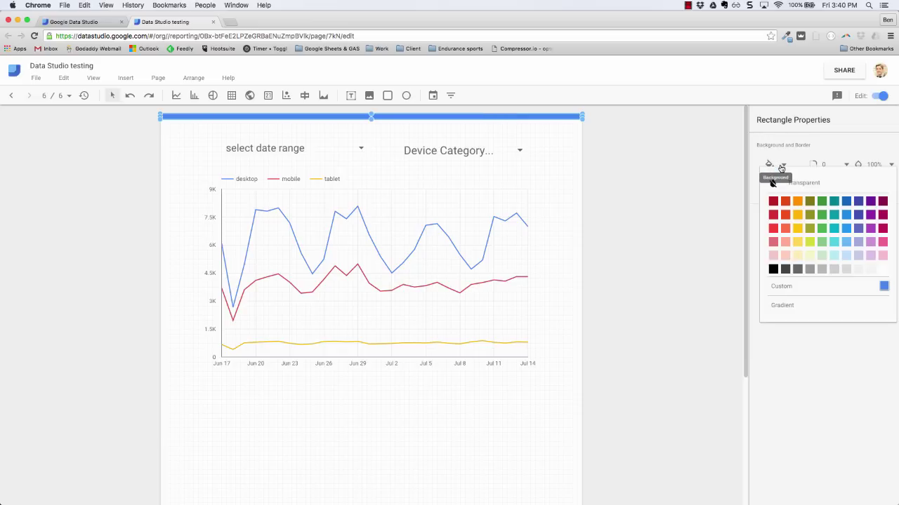
left_click(822, 228)
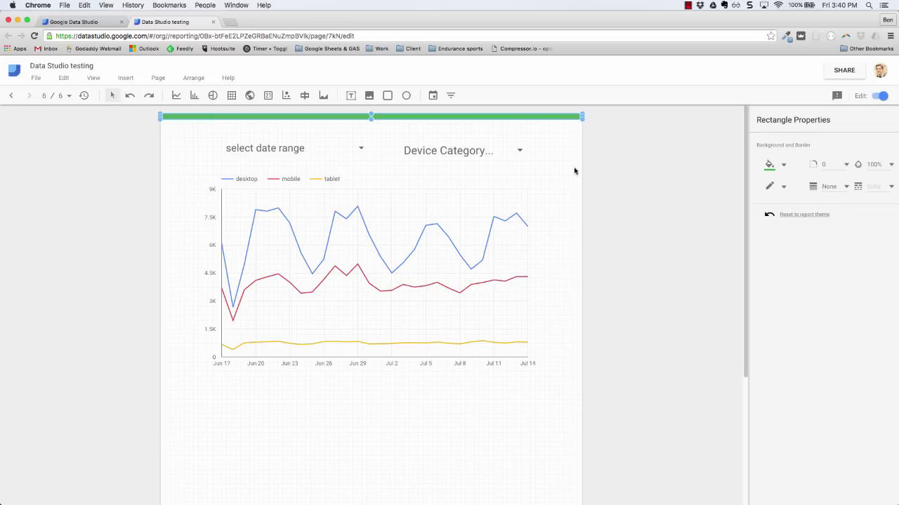
left_click(568, 149)
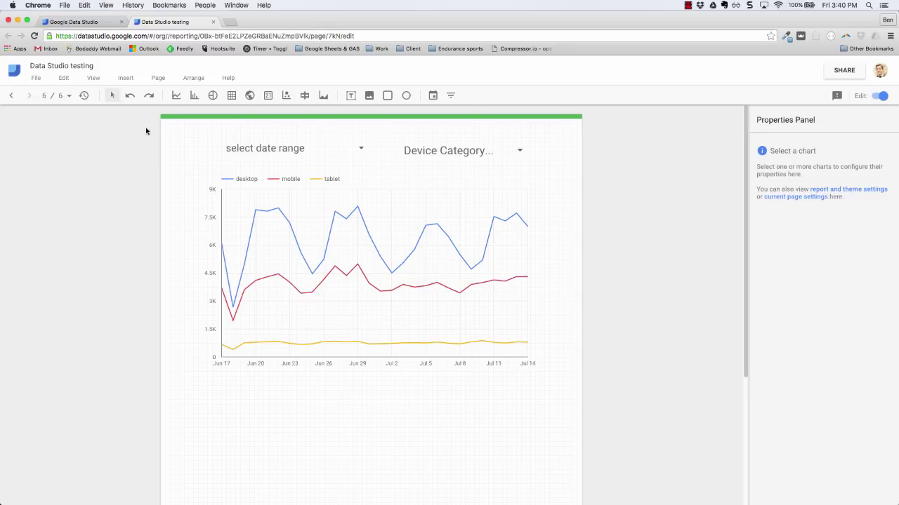
Step: Step back three pages, then forward again to the last page, Page 6
left_click(11, 97)
left_click(11, 96)
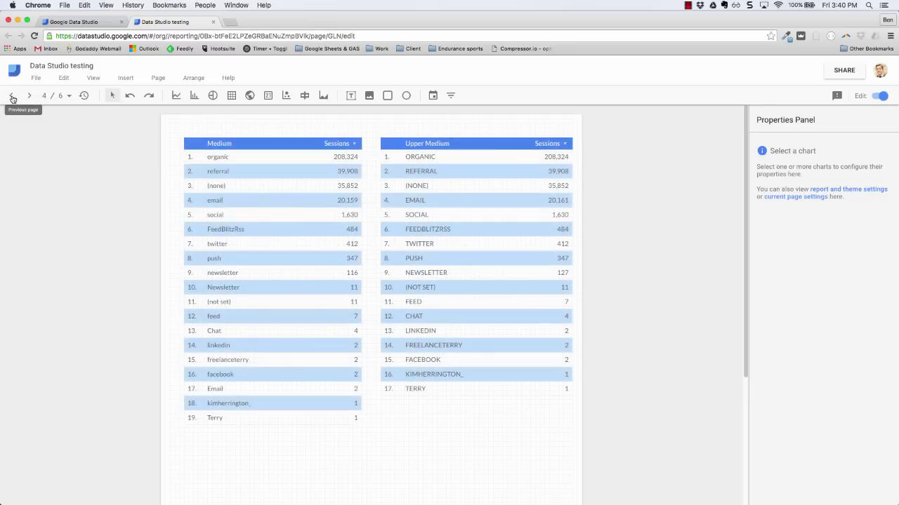
left_click(11, 99)
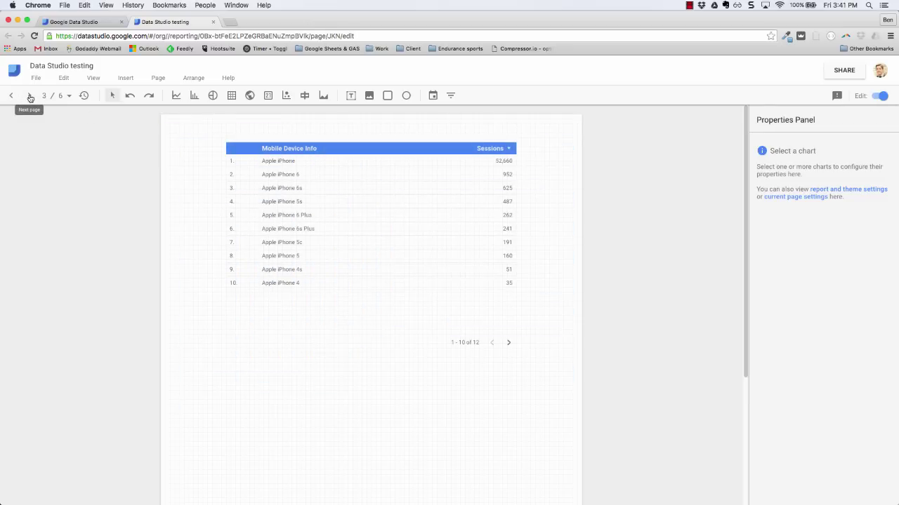
left_click(30, 98)
left_click(30, 97)
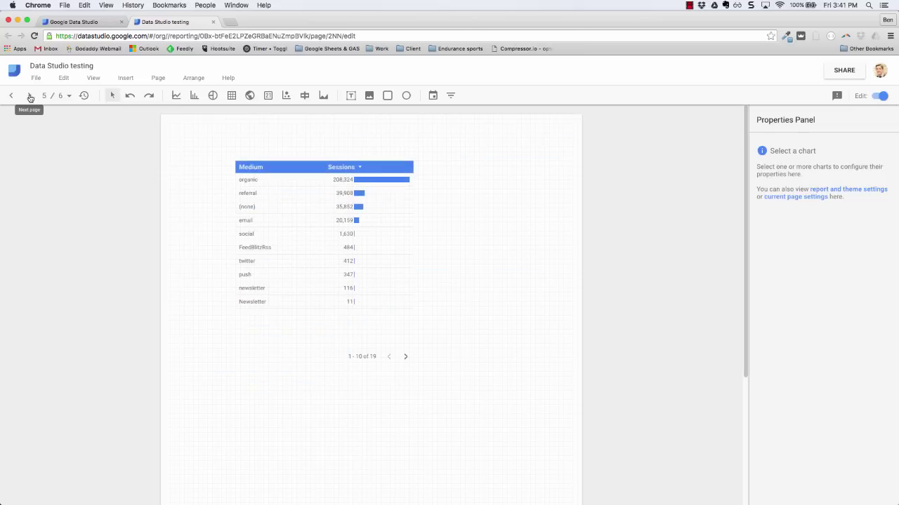
left_click(31, 98)
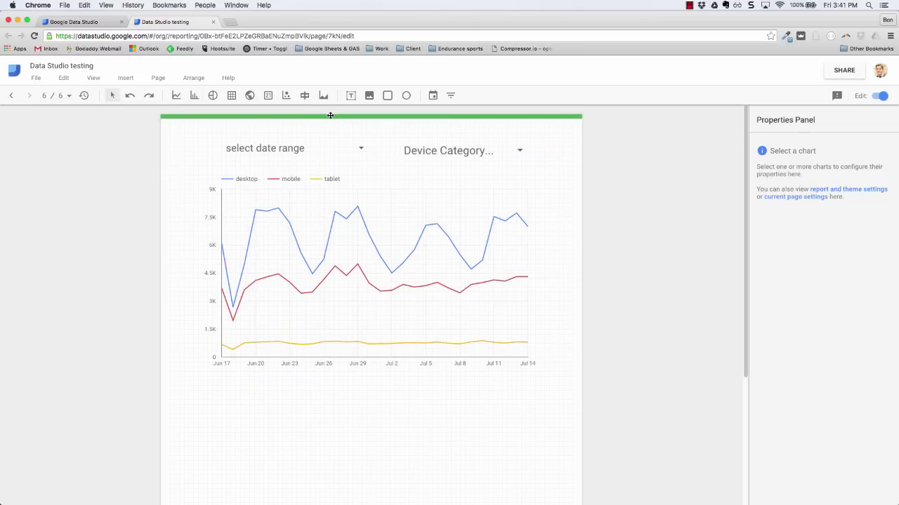
Step: Make the green bar report-level, then page back and forth to confirm it appears everywhere
right_click(330, 115)
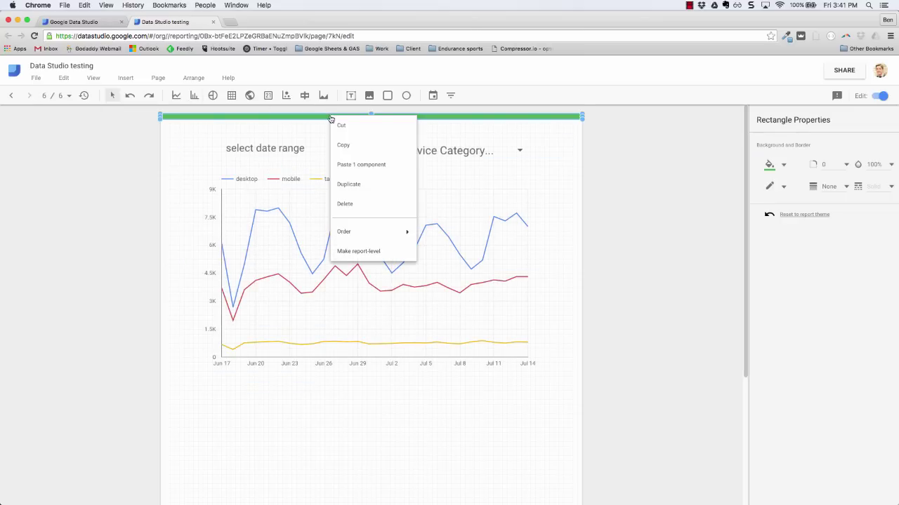
left_click(394, 252)
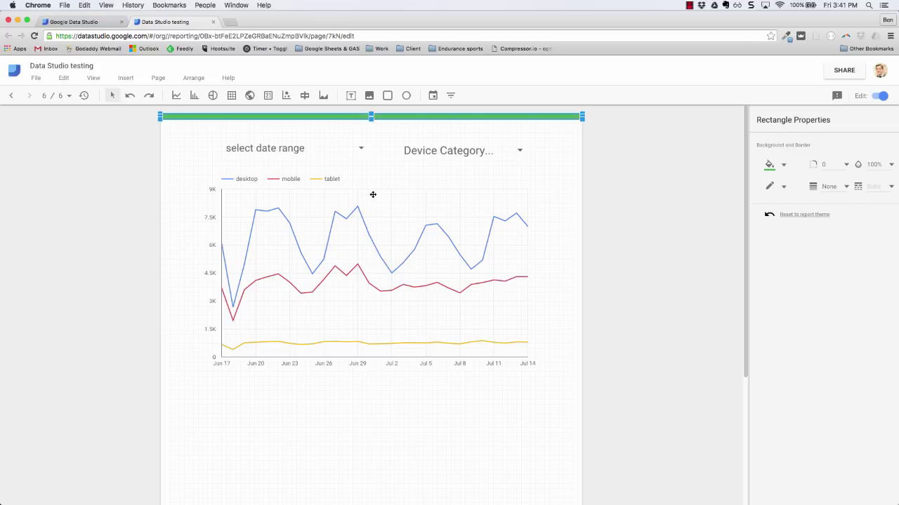
left_click(10, 98)
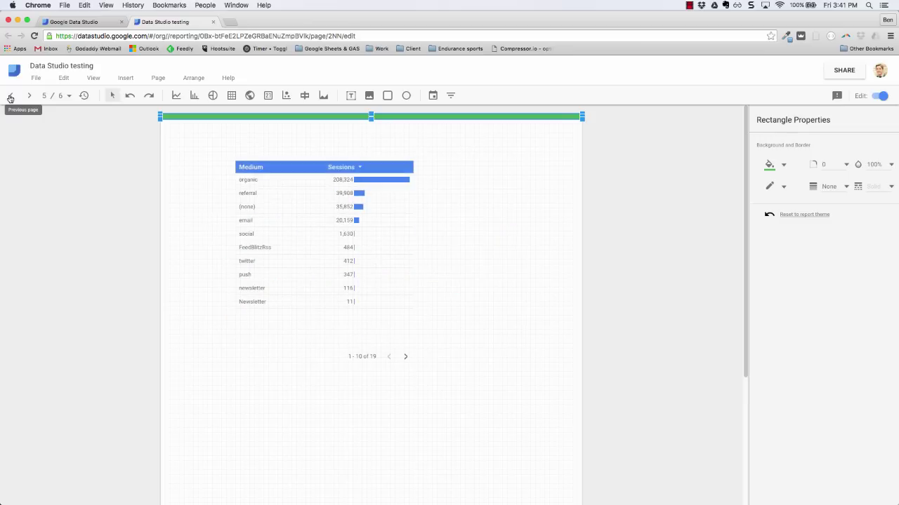
left_click(141, 129)
left_click(8, 95)
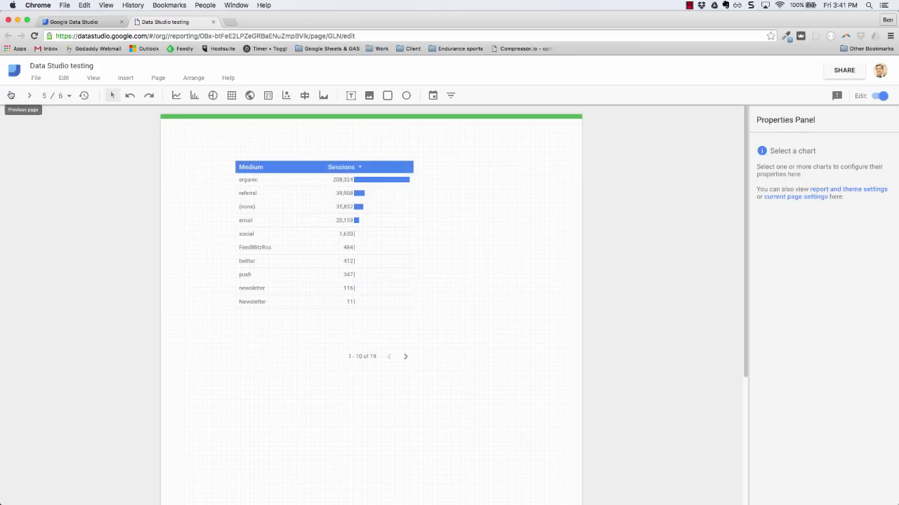
left_click(10, 97)
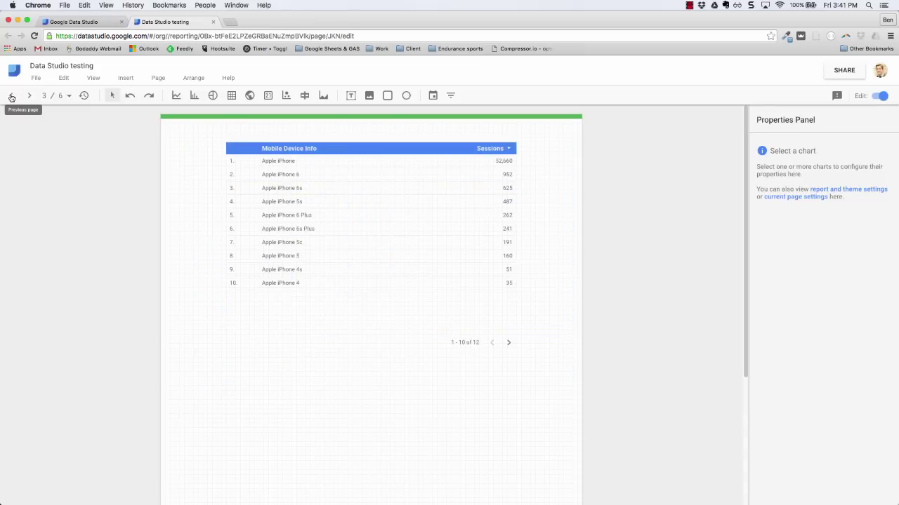
left_click(11, 98)
left_click(29, 99)
left_click(29, 99)
left_click(29, 99)
left_click(29, 99)
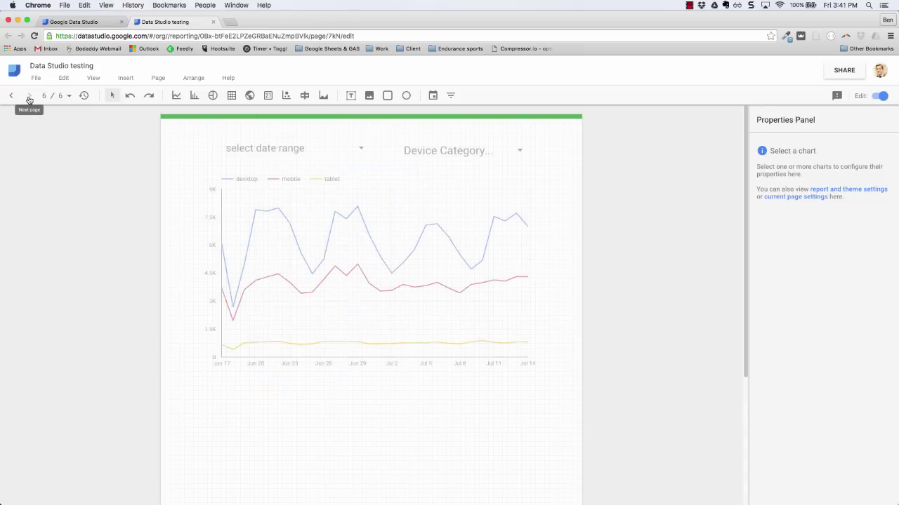
Step: Bring up the options menu for the green top bar
right_click(295, 117)
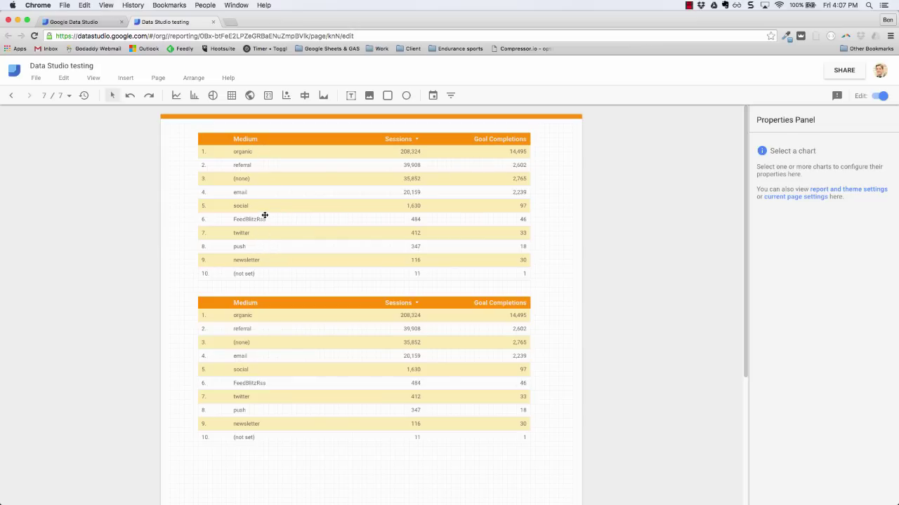
Step: Open the field list of the TWL web data source behind the top table
left_click(278, 141)
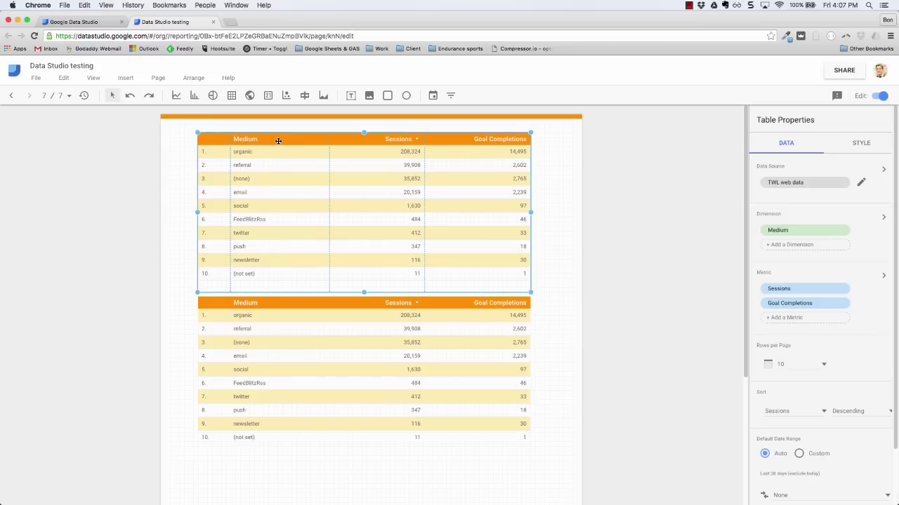
left_click(861, 183)
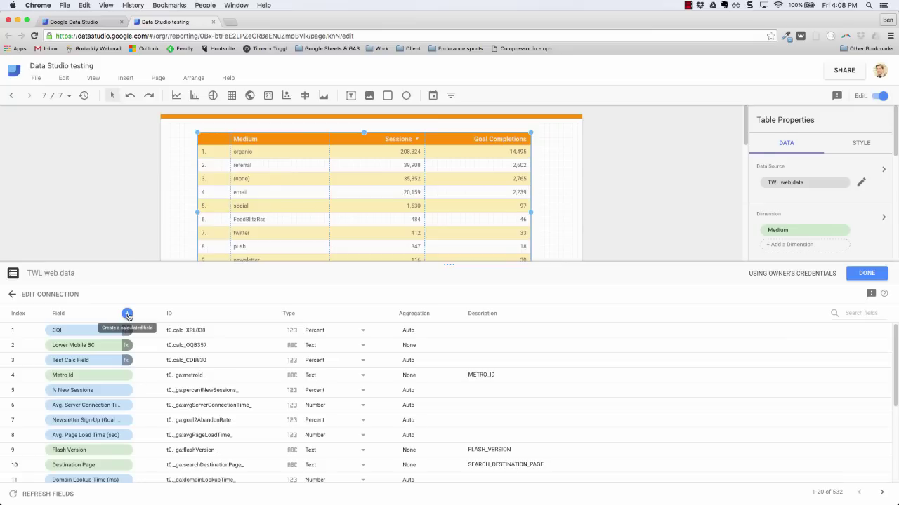
Step: Create a calculated field named Goals To Sessions Ratio with formula Goal Completions / Sessions
left_click(127, 315)
left_click(107, 318)
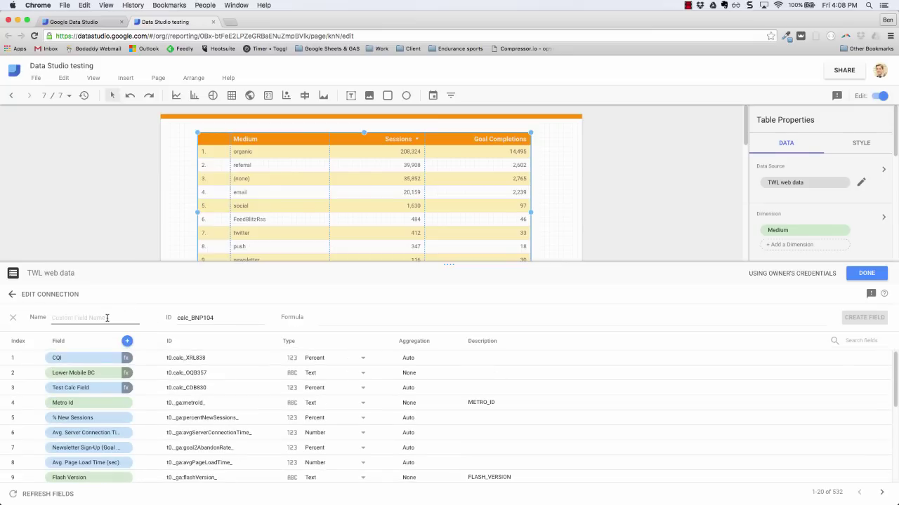
type("Goals To Sessions Ratio")
key("Tab")
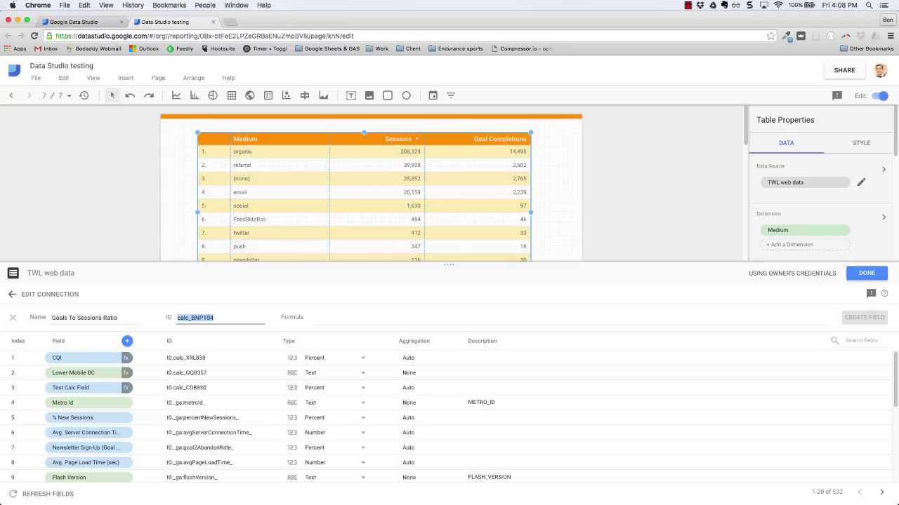
left_click(320, 317)
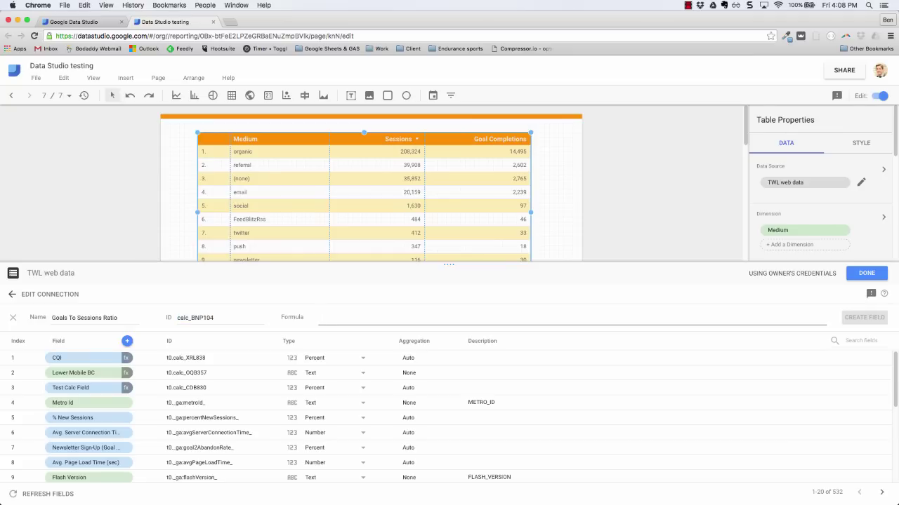
type("goal")
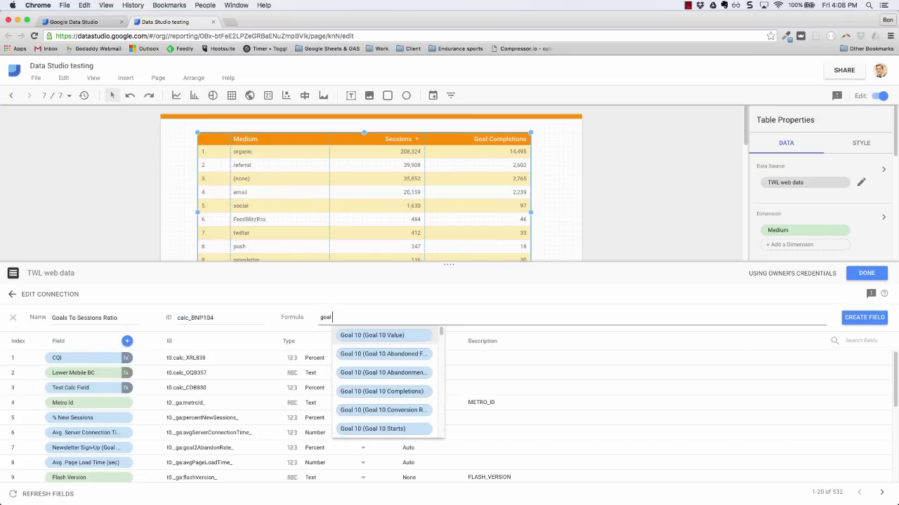
type(" com")
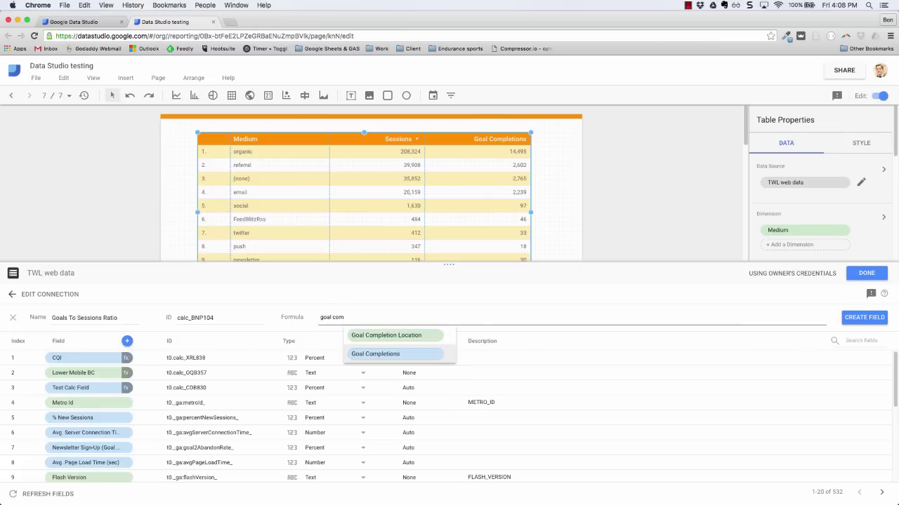
left_click(379, 354)
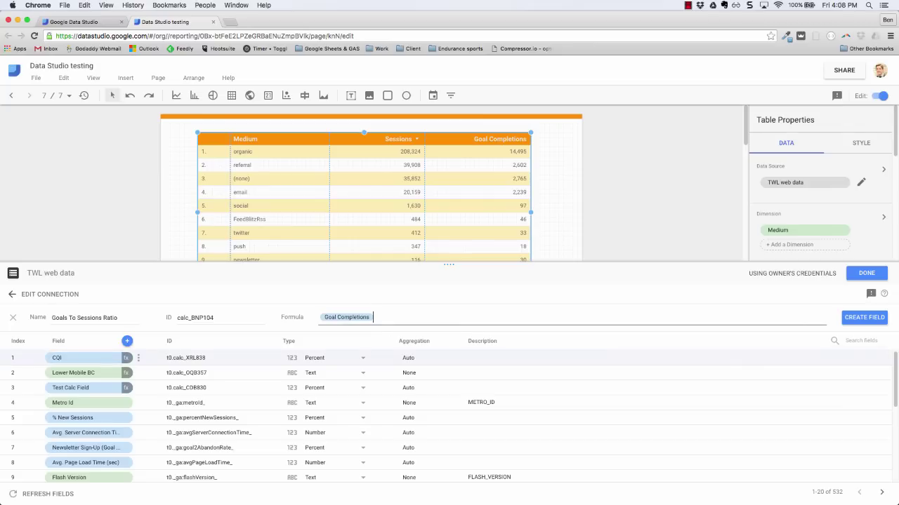
type("/sessions")
left_click(871, 321)
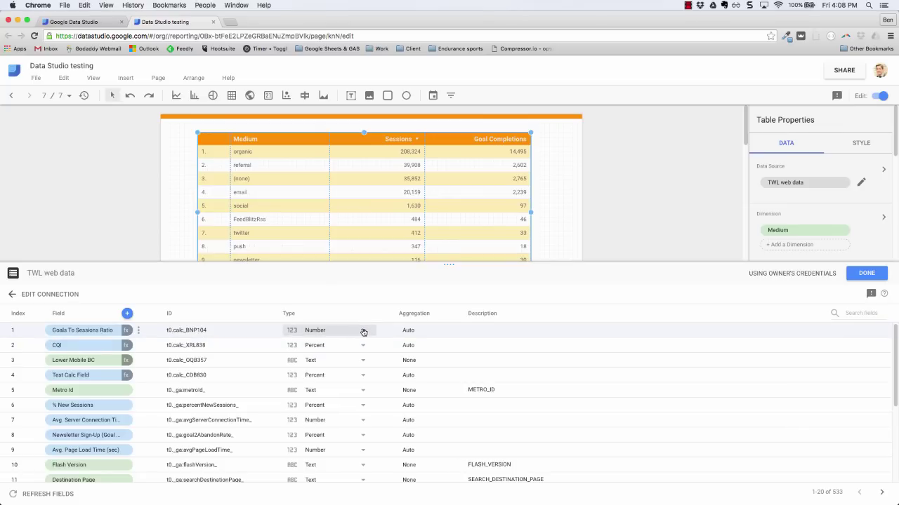
Step: Set the Goals To Sessions Ratio field's type to Numeric > Percent and close the editor
left_click(364, 332)
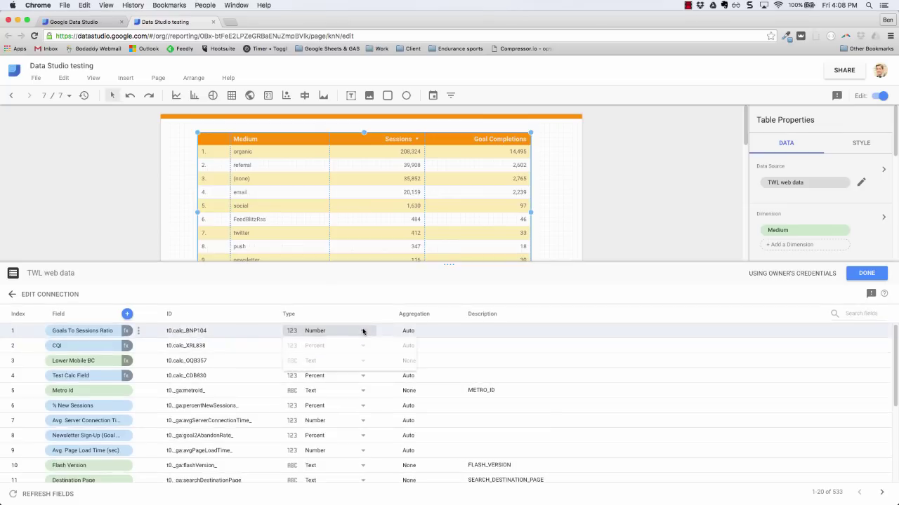
mouse_move(370, 351)
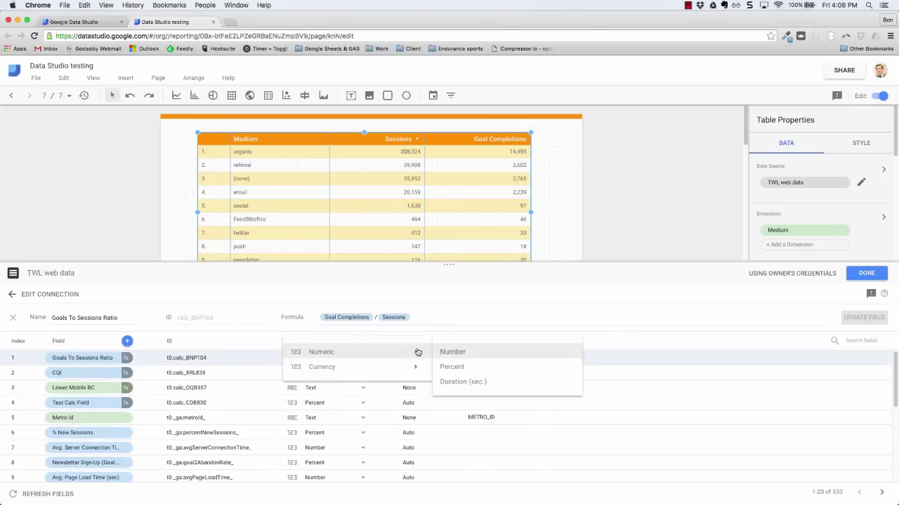
left_click(457, 367)
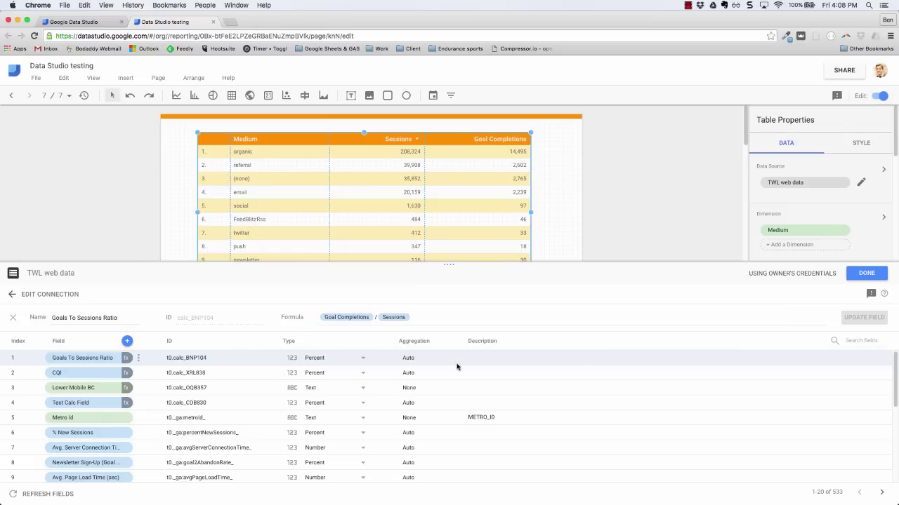
left_click(862, 273)
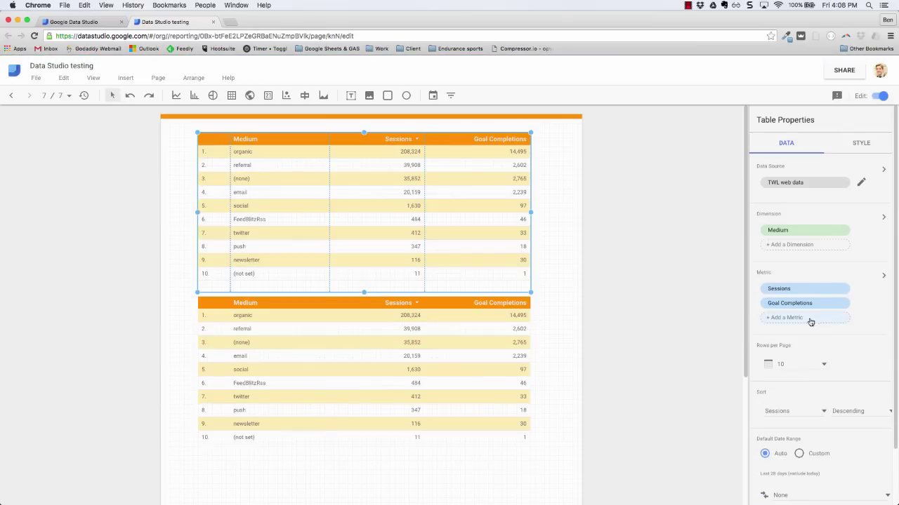
Step: Search the table's metrics for 'Goal to', then recheck the TWL web data fields
left_click(795, 319)
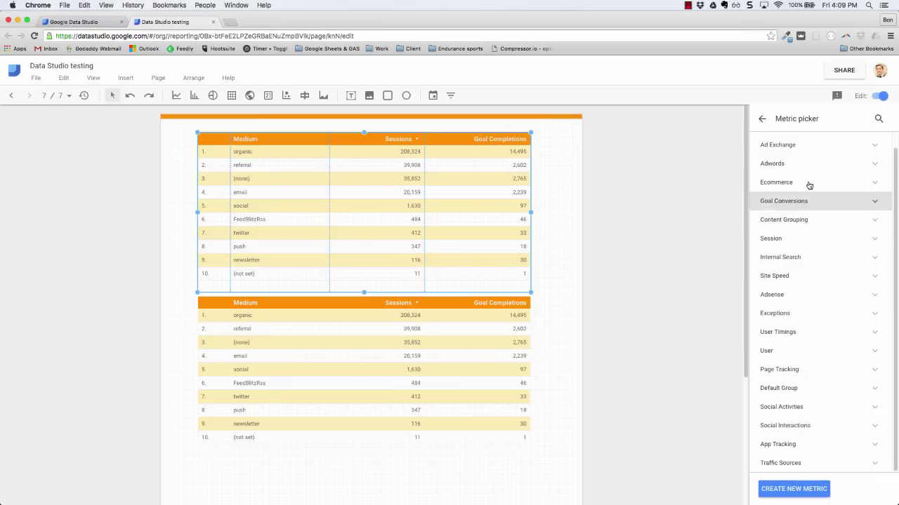
left_click(878, 119)
type("Goal to")
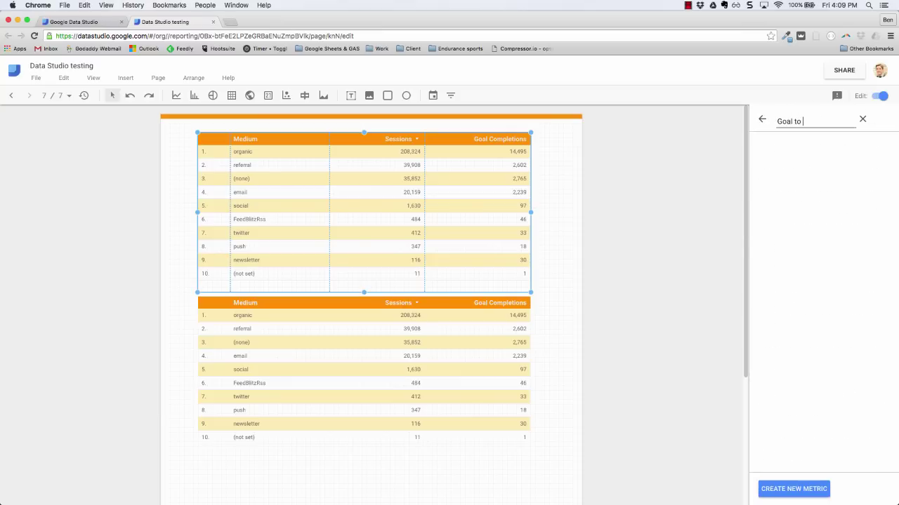
key("BackSpace")
key("BackSpace")
key("BackSpace")
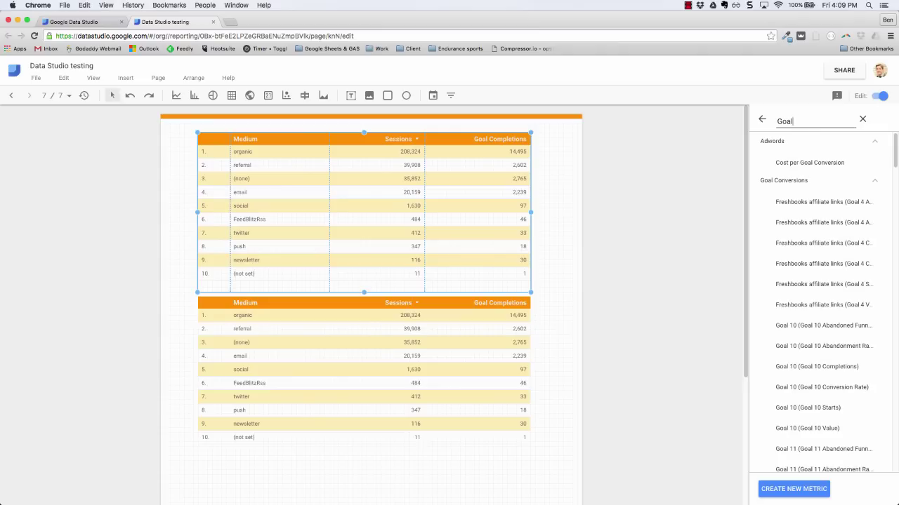
left_click(862, 120)
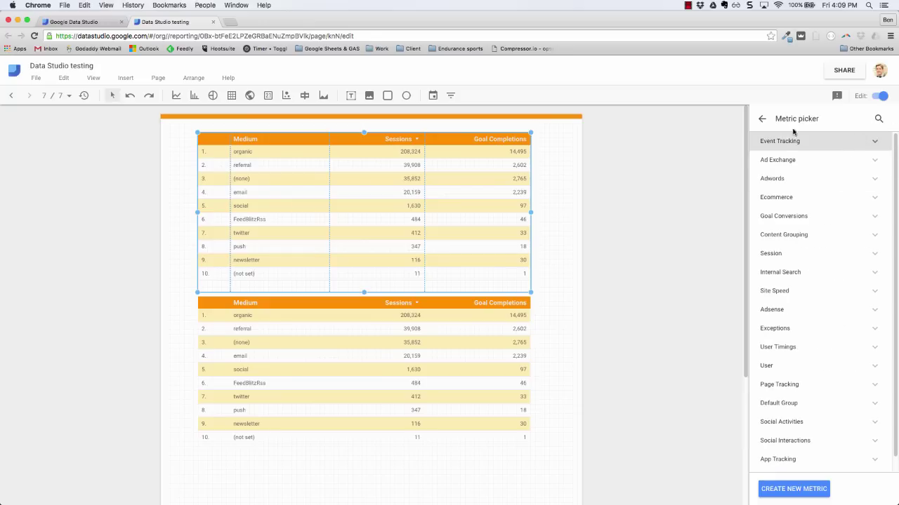
left_click(761, 118)
left_click(861, 183)
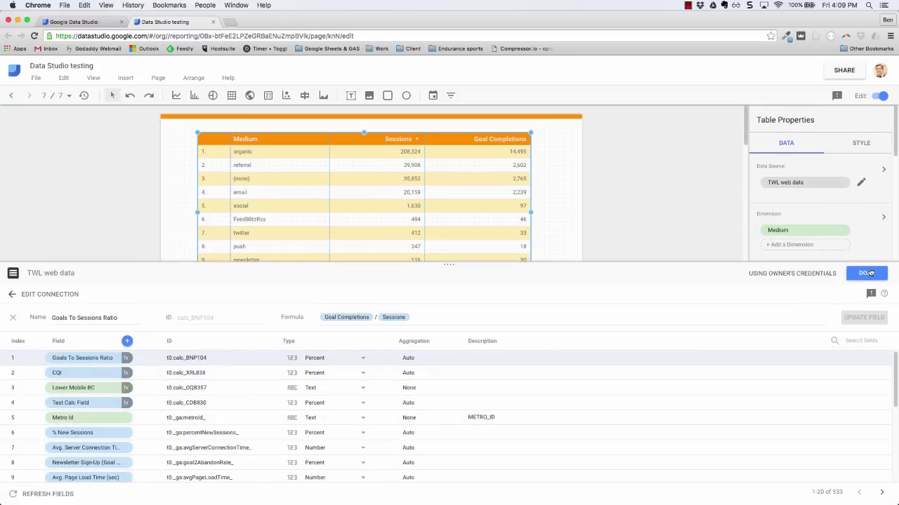
left_click(867, 273)
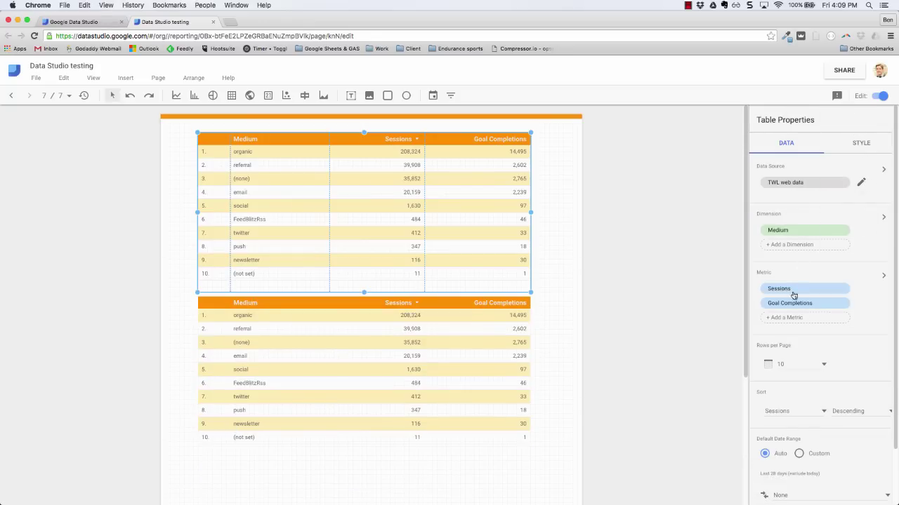
Step: Add Goals To Sessions Ratio to the top table as a metric column
left_click(788, 318)
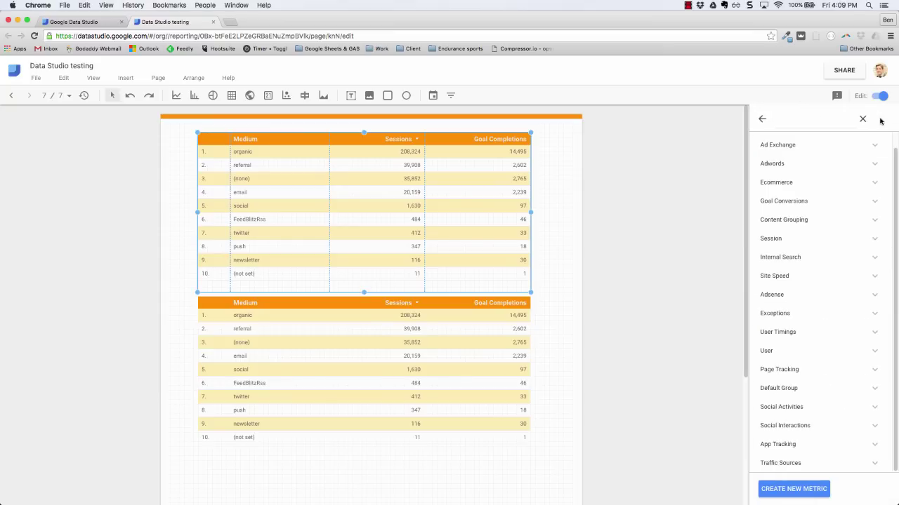
type("Goals to")
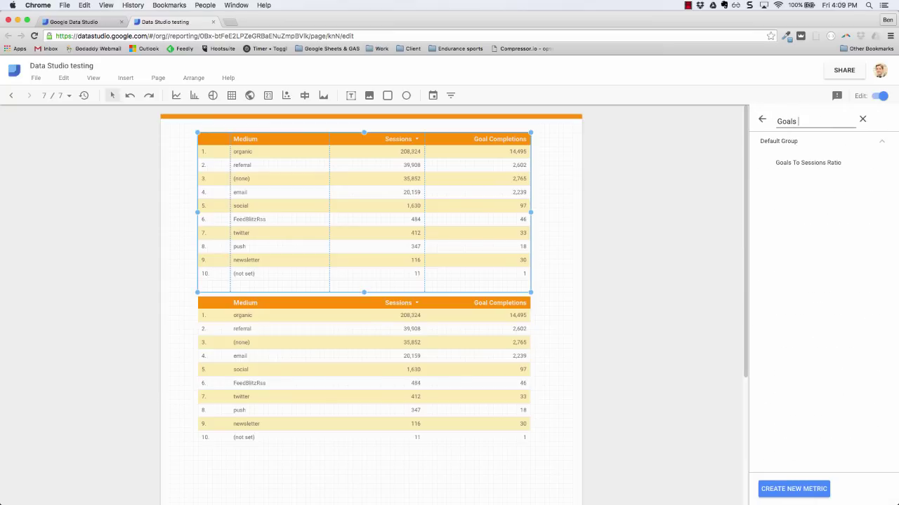
left_click(834, 162)
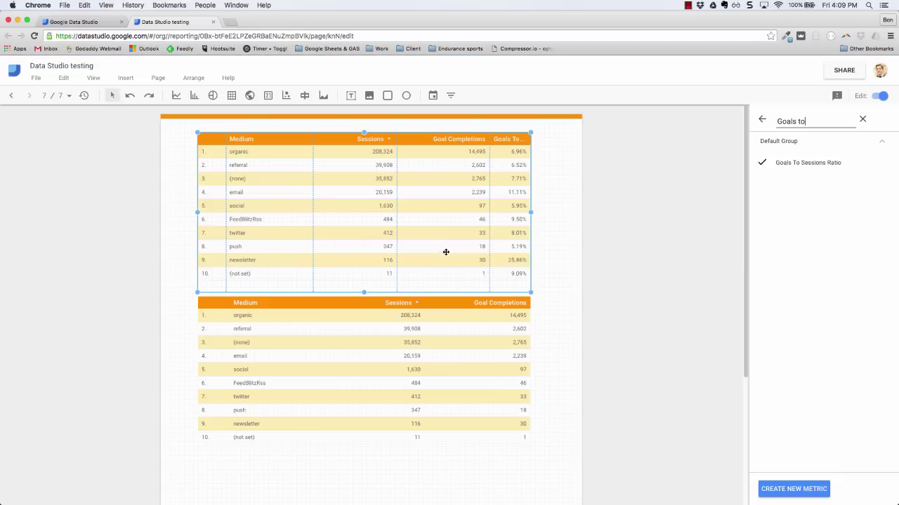
Step: Narrow the Sessions and Goal Completions columns, widen the top table, and shift it up-left
left_click(765, 120)
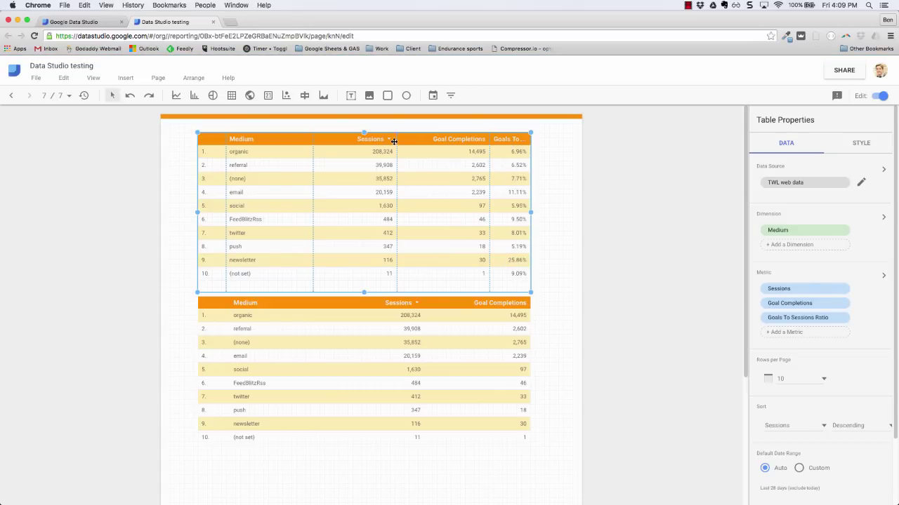
left_click_drag(397, 141, 374, 140)
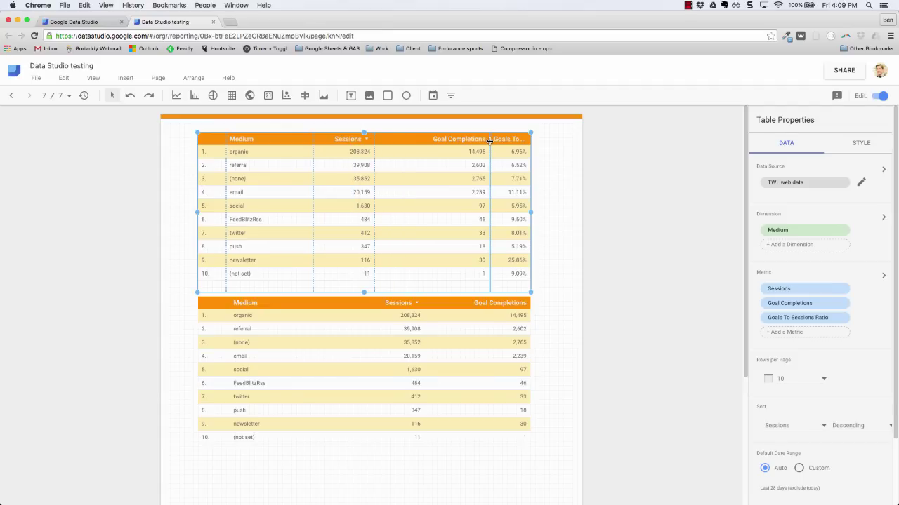
left_click_drag(489, 141, 453, 143)
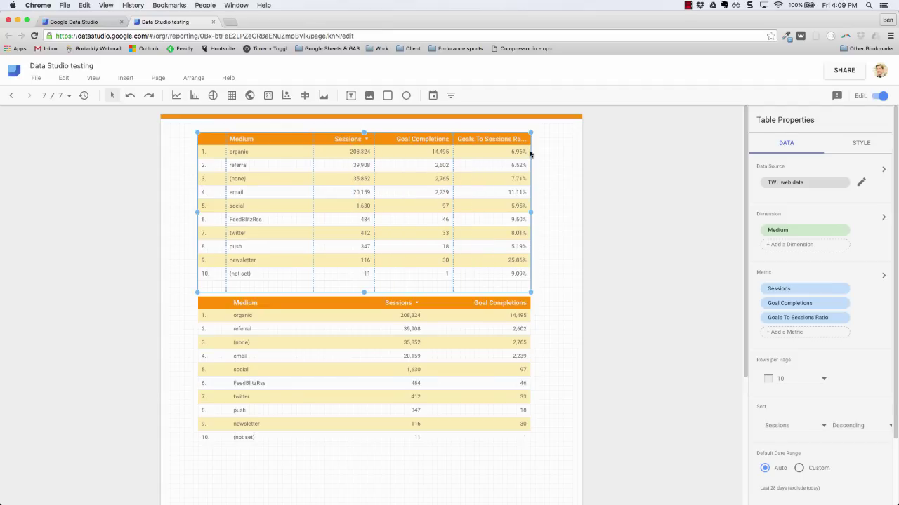
left_click_drag(528, 207, 572, 217)
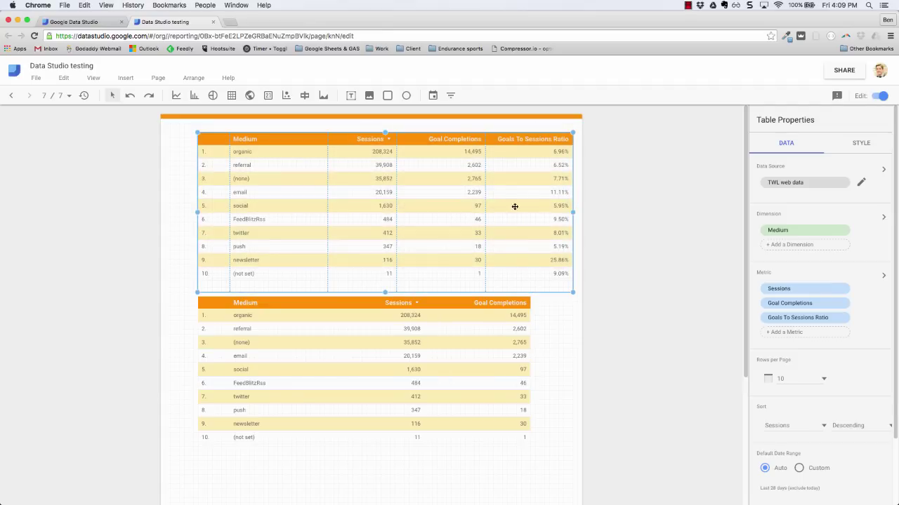
left_click_drag(344, 140, 327, 137)
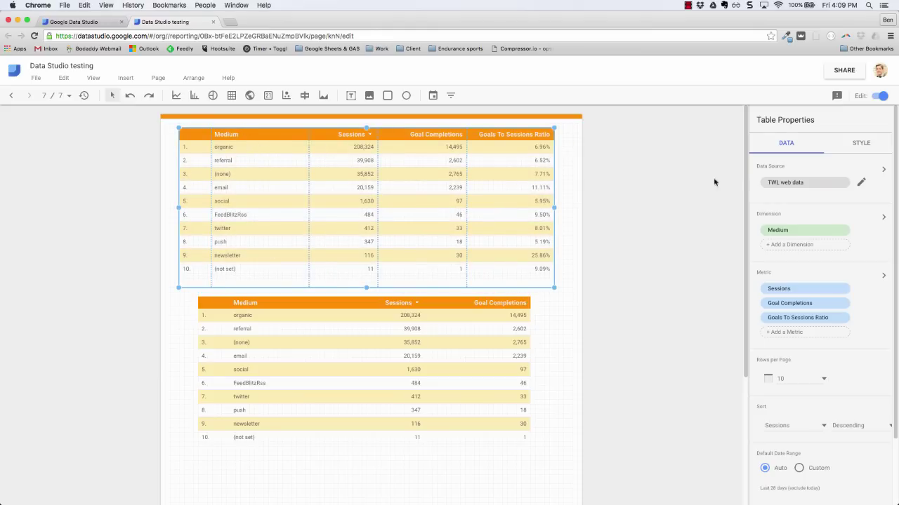
Step: Add a Text field 'Uppercase Medium' defined as UPPER(Medium) to TWL web data
left_click(862, 182)
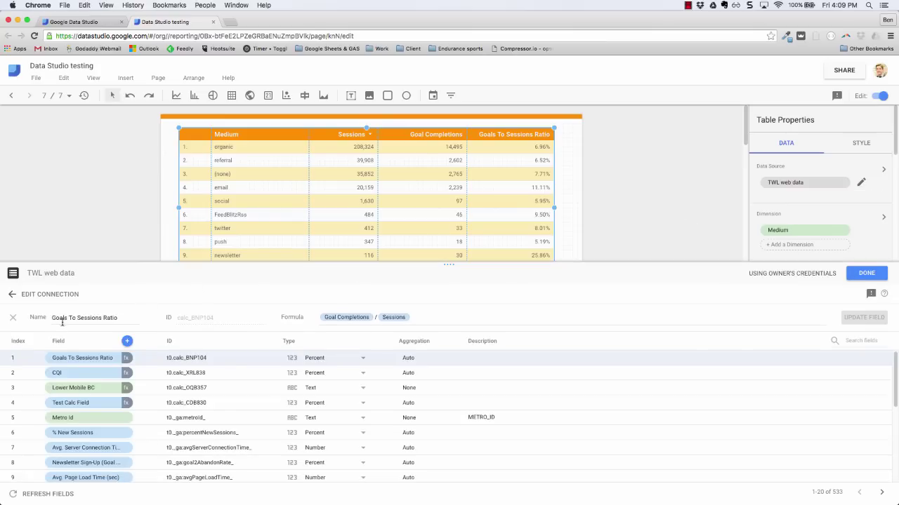
left_click(128, 342)
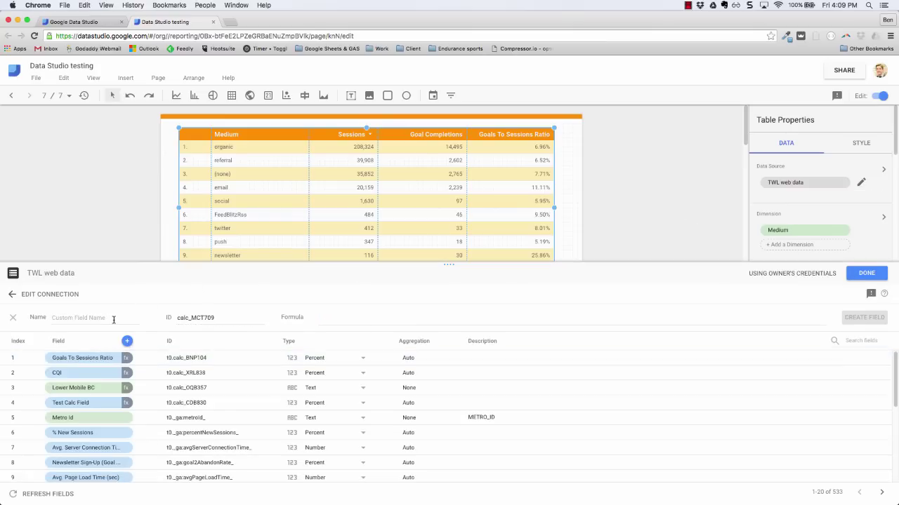
left_click(113, 320)
type("Uppercase Medium")
key("Tab")
key("Tab")
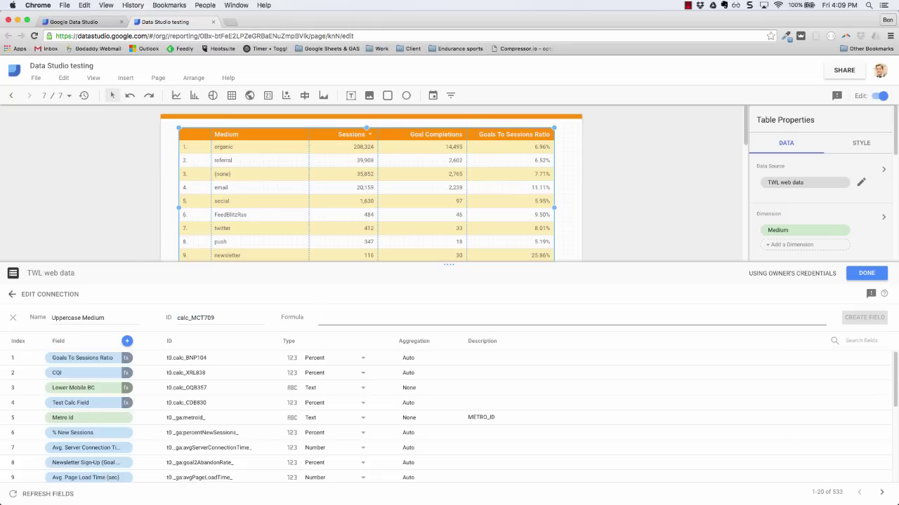
type("upp")
key("Return")
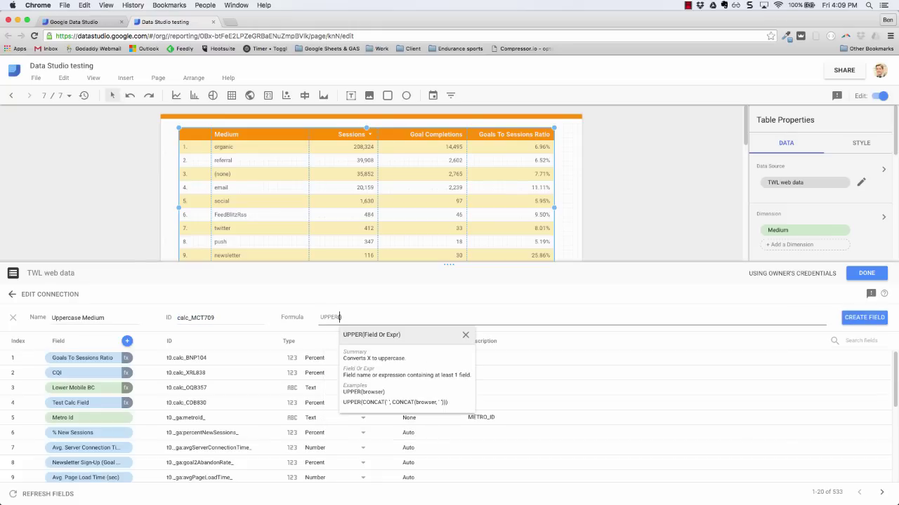
type("medi")
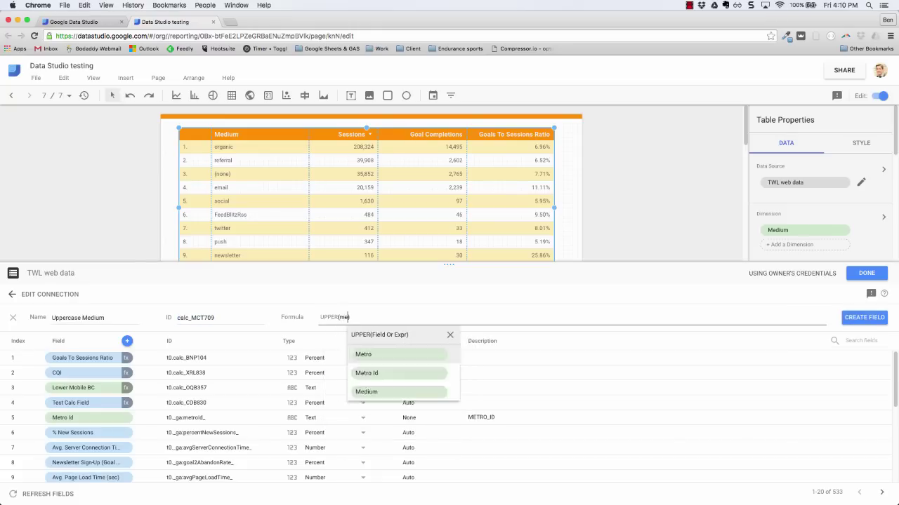
key("Return")
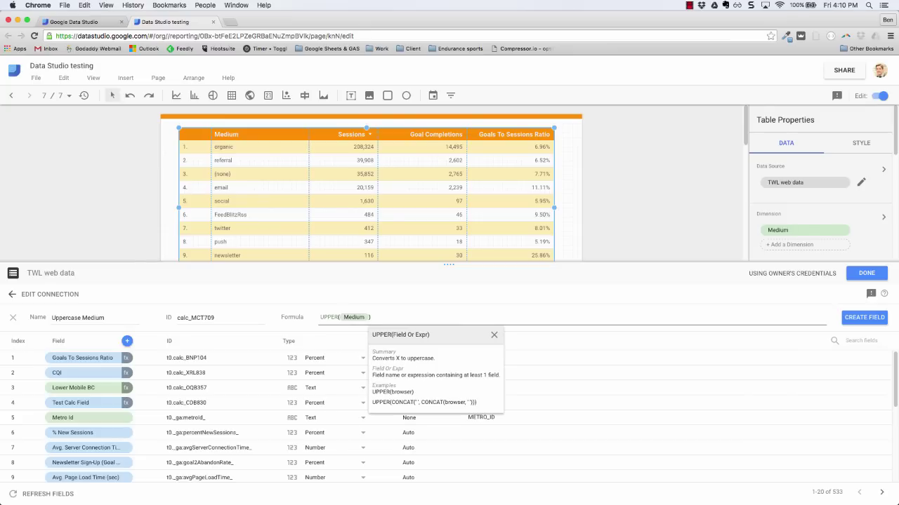
left_click(860, 320)
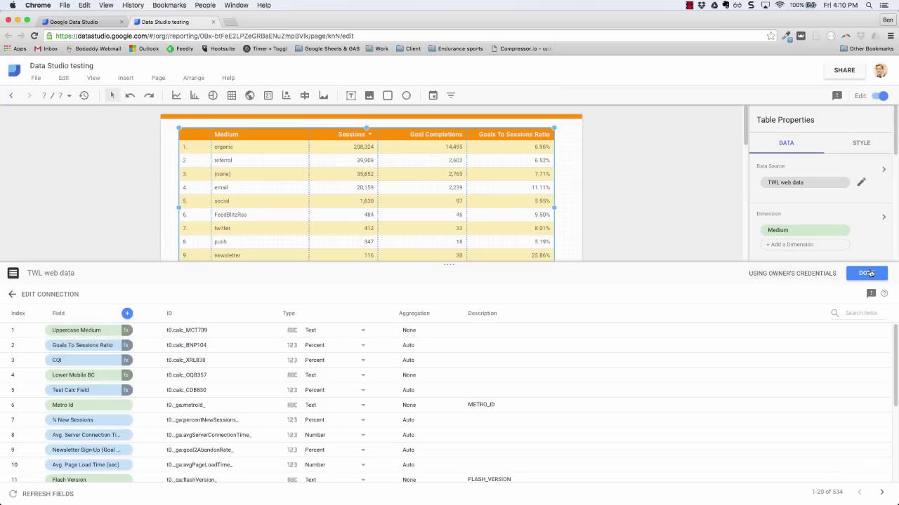
Step: Swap the top table's Medium dimension for Uppercase Medium, showing ORGANIC, REFERRAL, etc
left_click(869, 273)
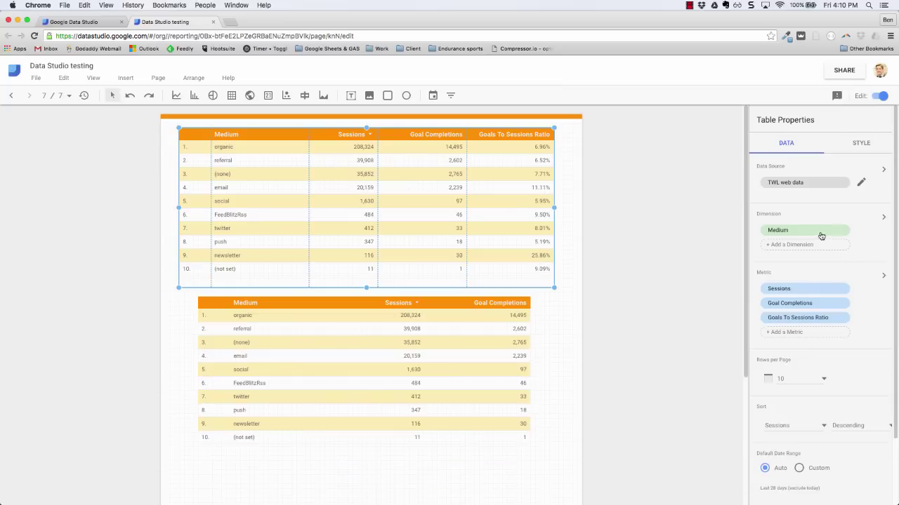
left_click(808, 230)
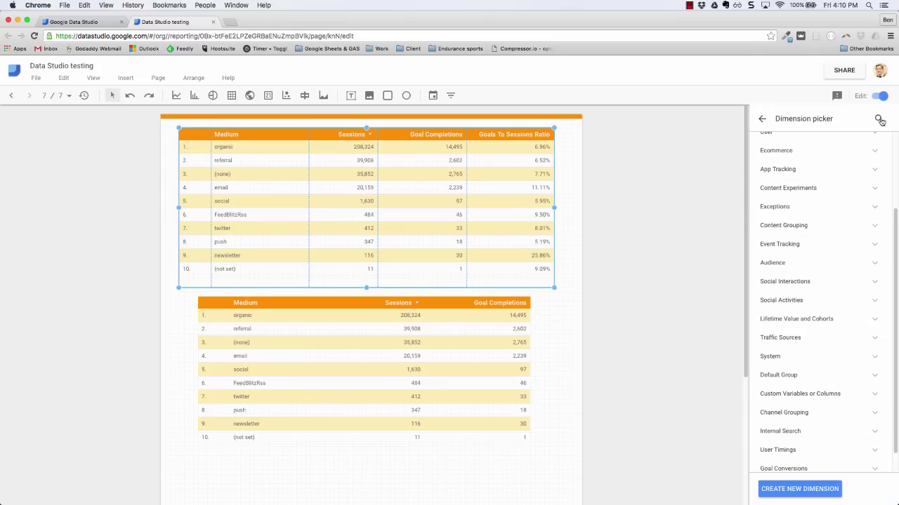
left_click(880, 120)
type("upper")
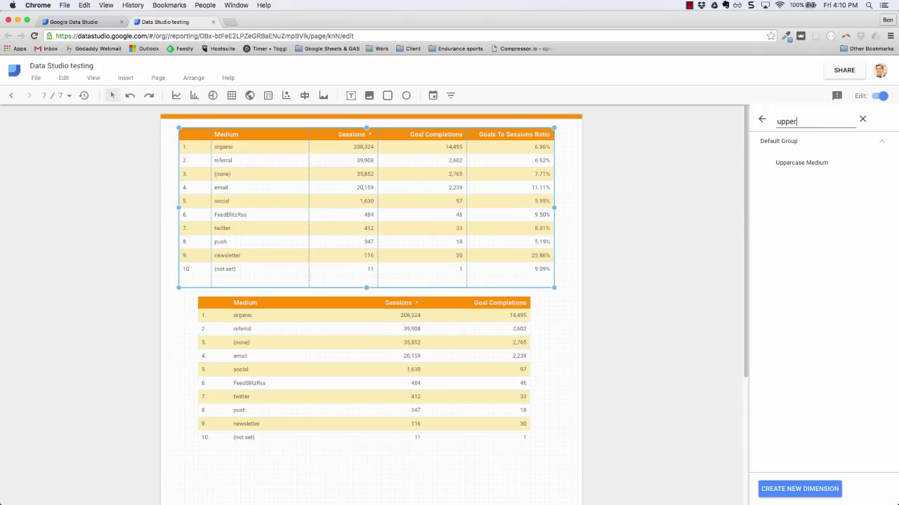
left_click(837, 162)
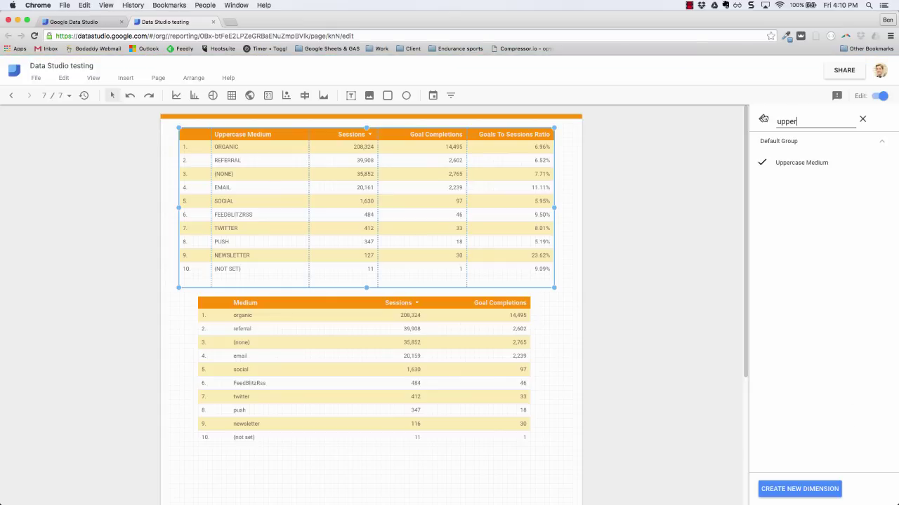
key("Escape")
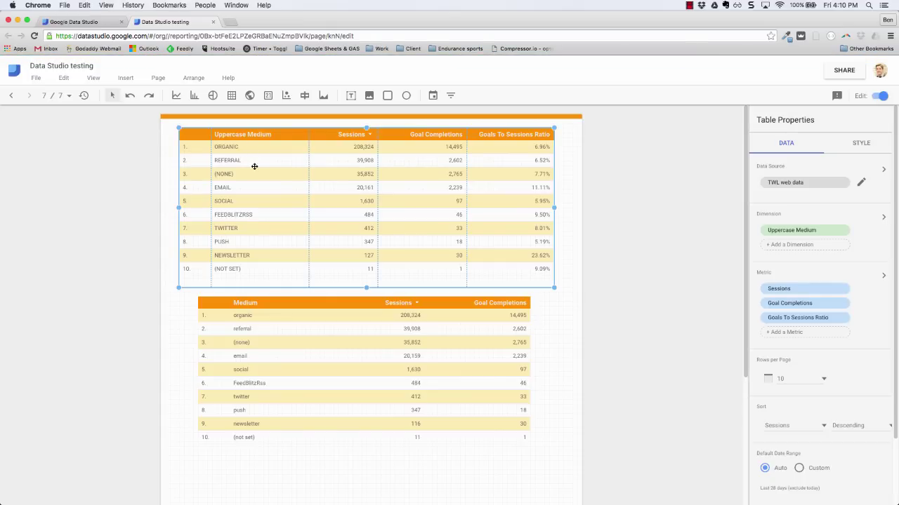